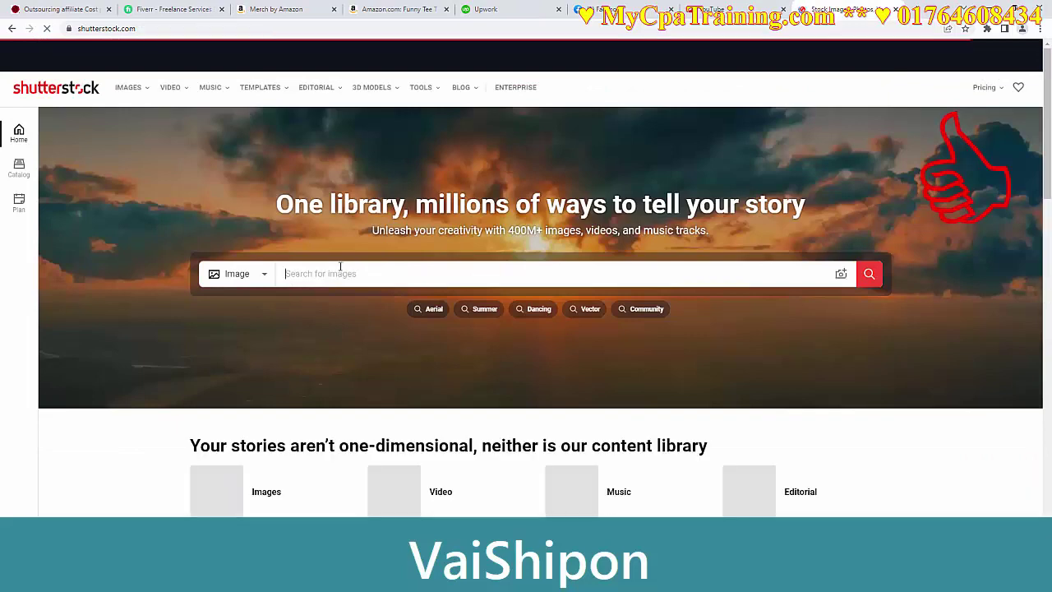
- Search the Shutterstock images for "t shirt design" and look through the resulting designs
type("t shirt")
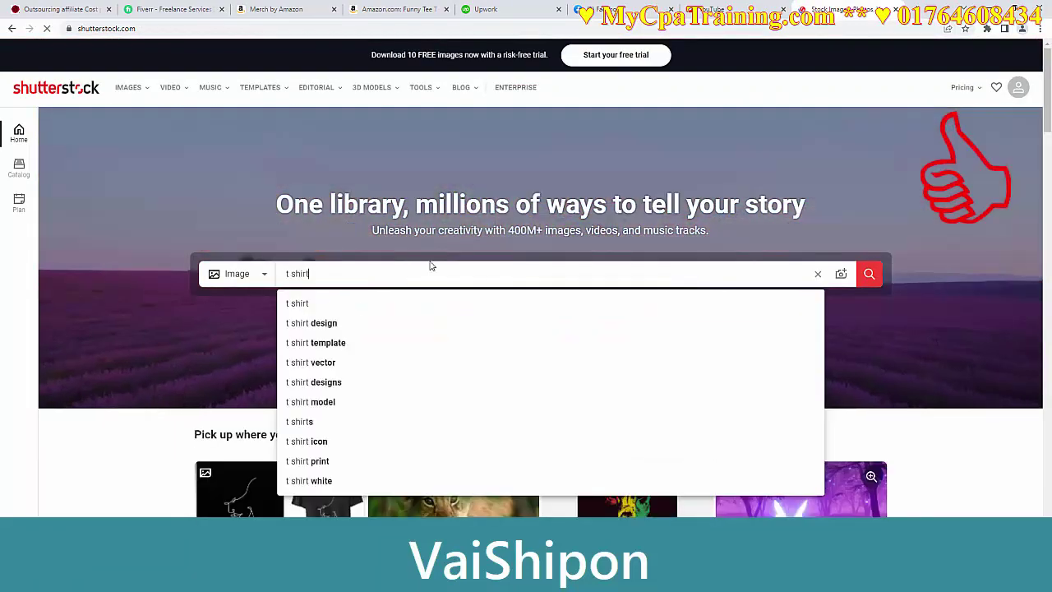
left_click(329, 321)
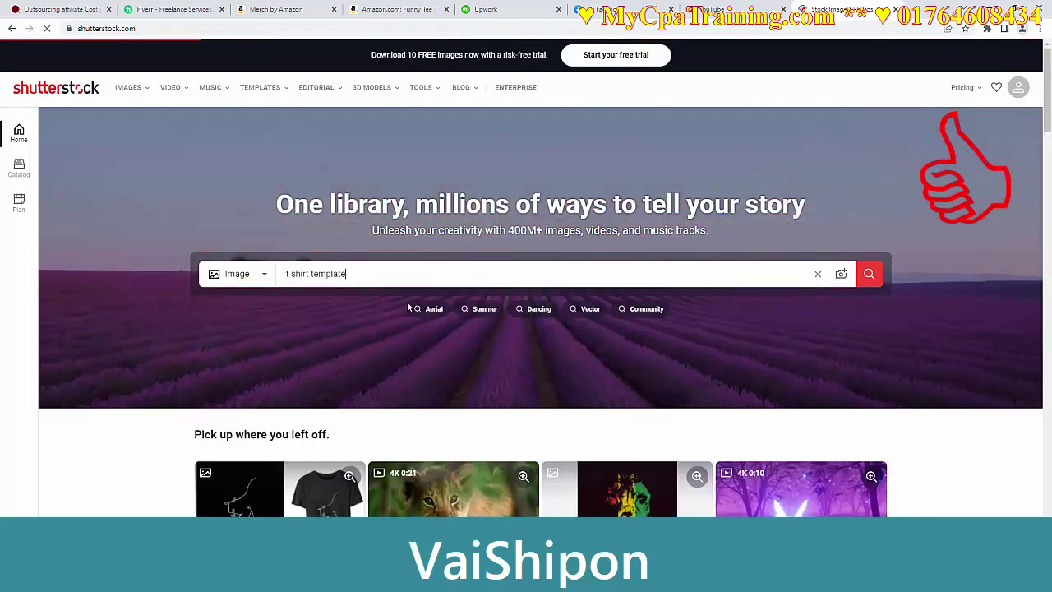
scroll(464, 362, "down", 5)
scroll(465, 360, "down", 1)
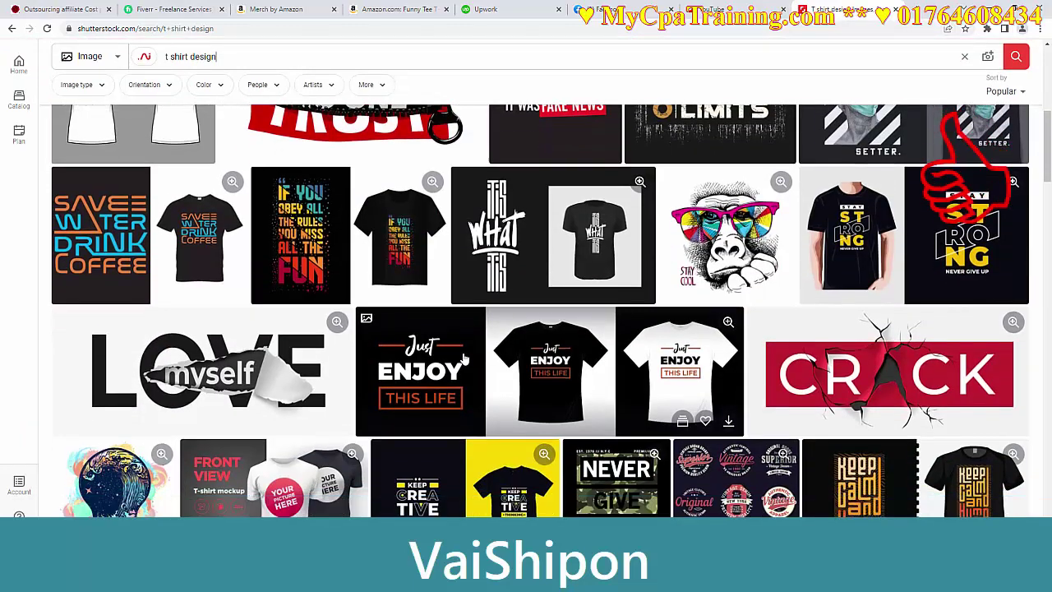
scroll(468, 361, "up", 1)
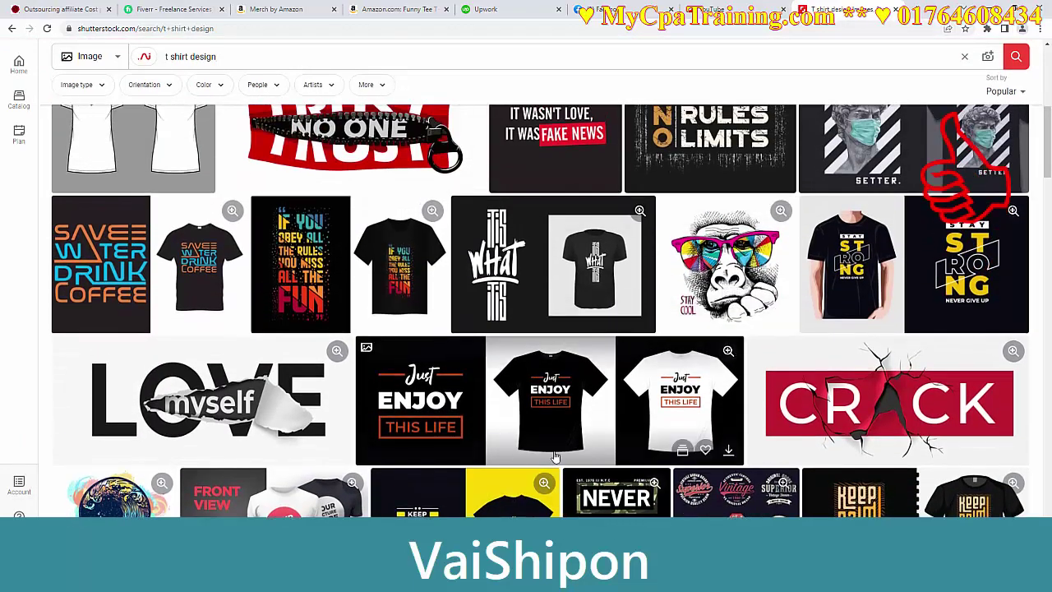
scroll(556, 454, "down", 15)
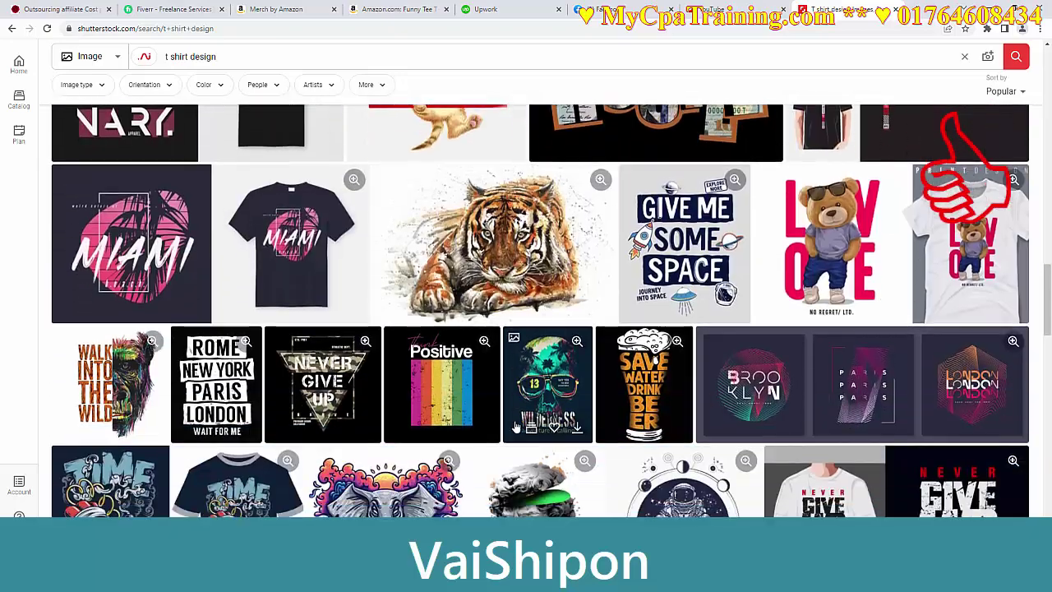
scroll(588, 403, "down", 8)
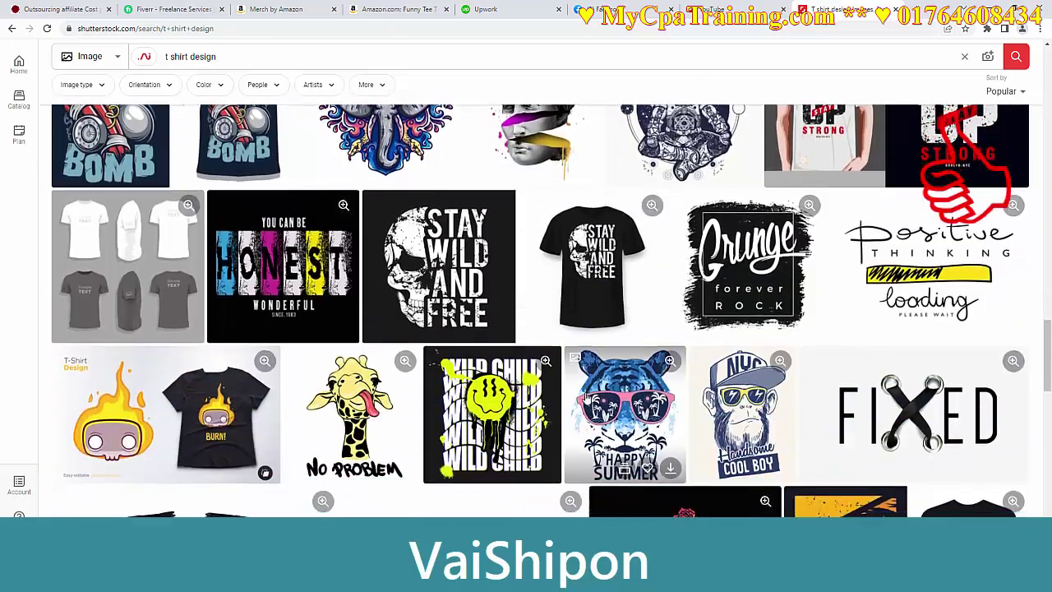
scroll(589, 403, "up", 5)
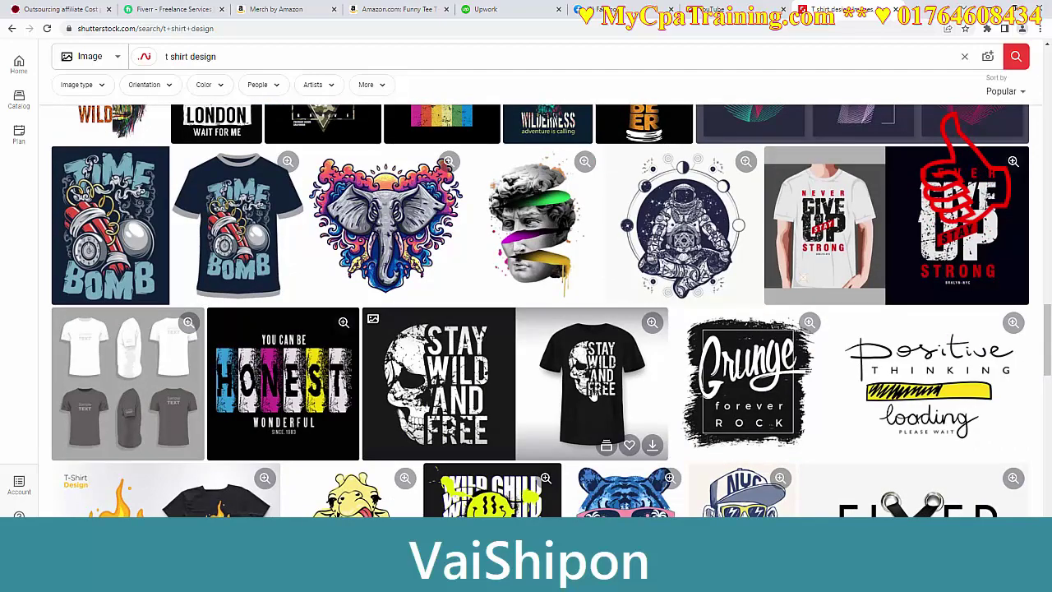
scroll(622, 396, "down", 1)
scroll(622, 396, "up", 10)
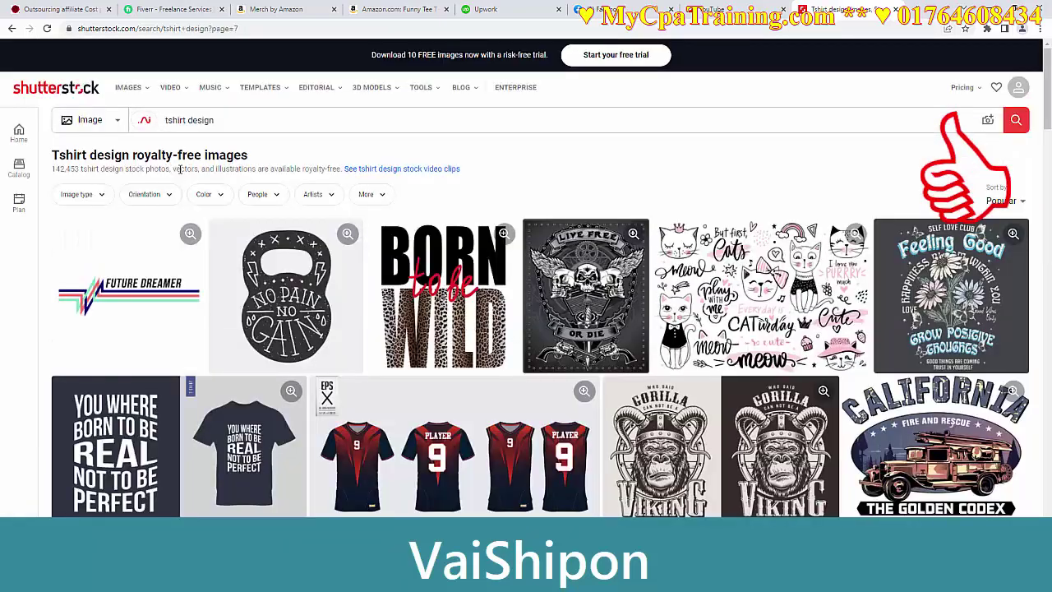
- Search the images for "dog tshirt design" and open the smiling orange corgi in front of a dark circle
left_click(165, 120)
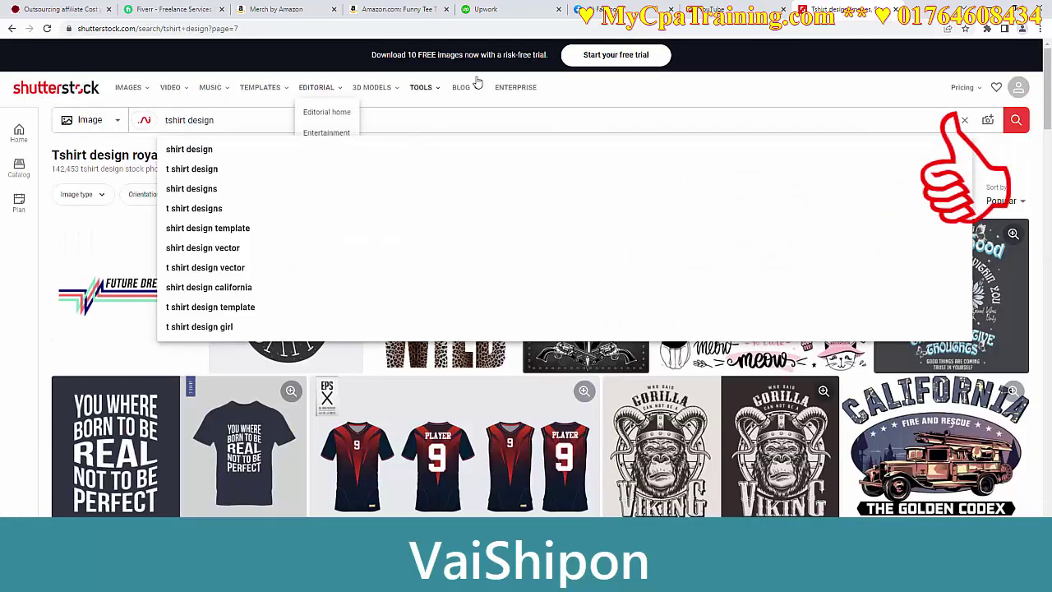
mouse_move(478, 82)
type("dog")
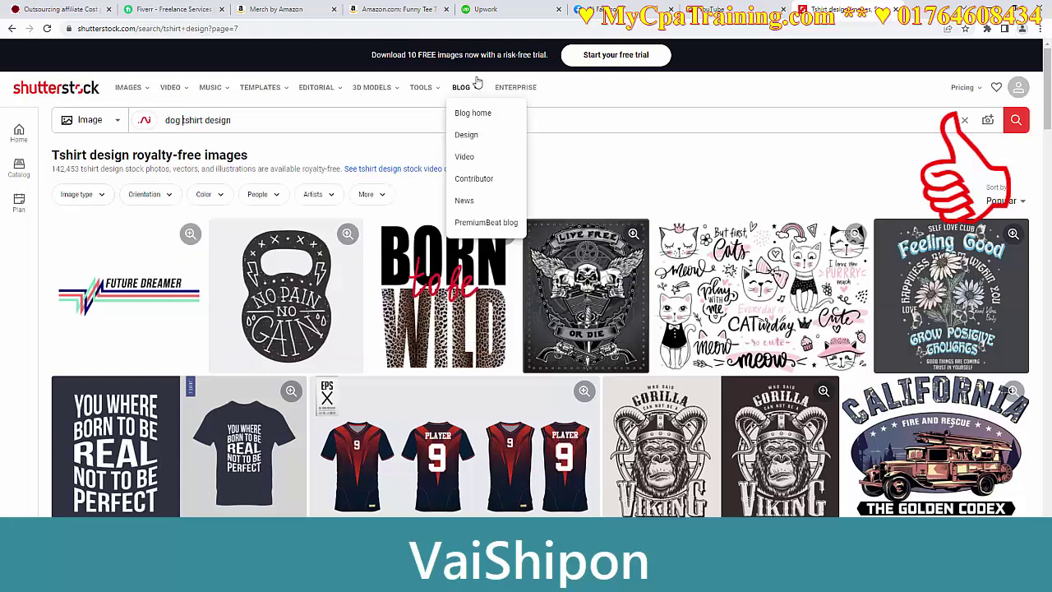
key("Return")
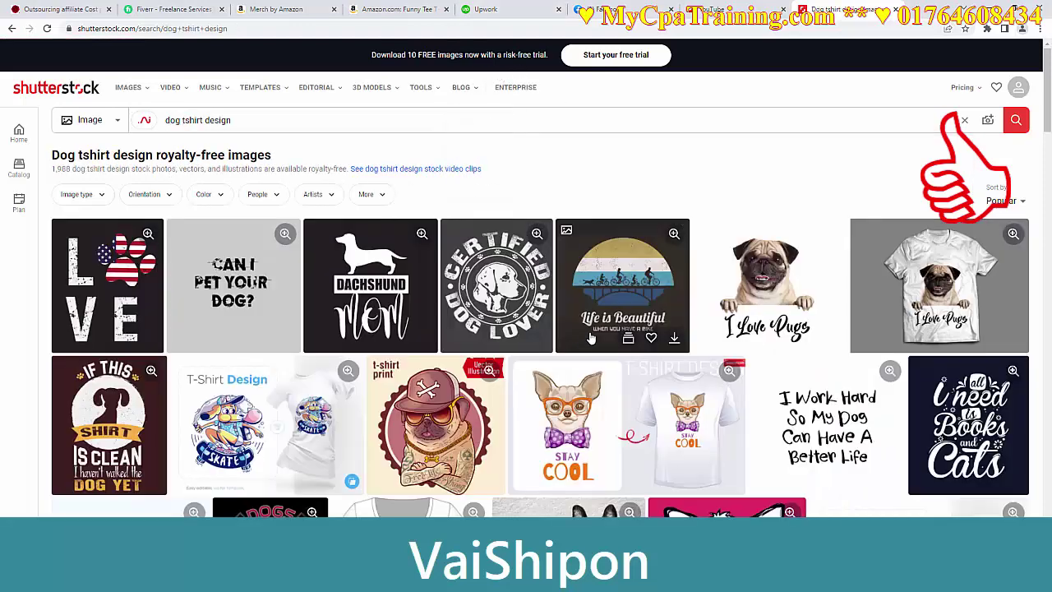
scroll(596, 342, "down", 3)
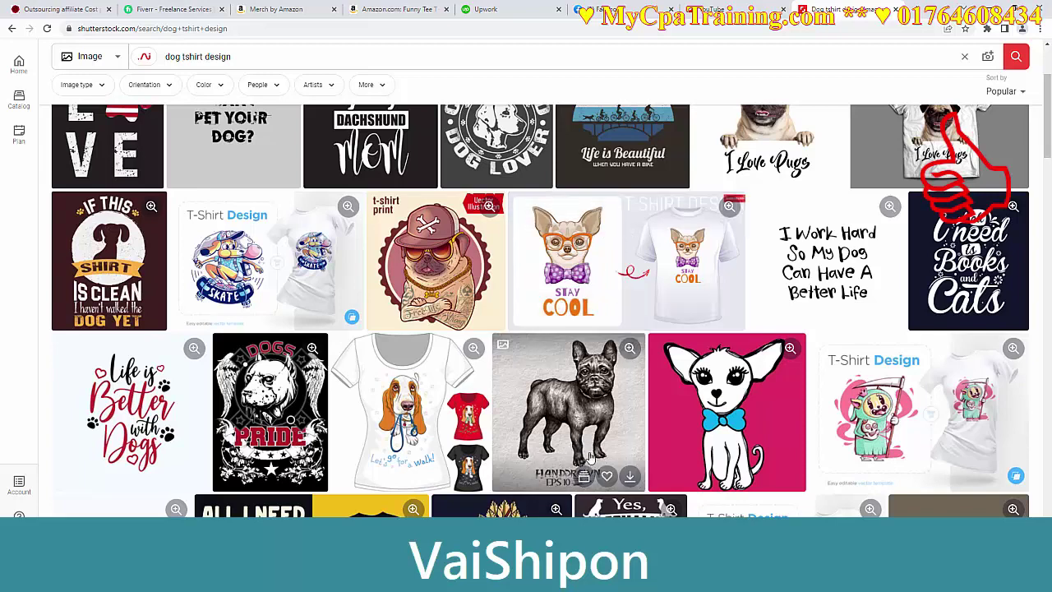
scroll(590, 457, "down", 3)
scroll(590, 457, "down", 5)
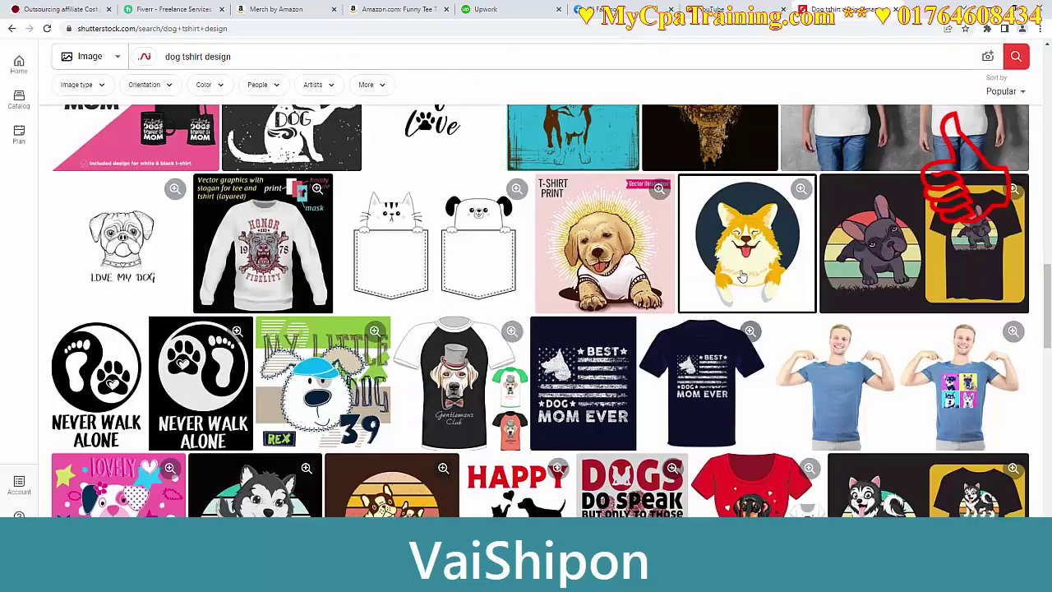
left_click(747, 265)
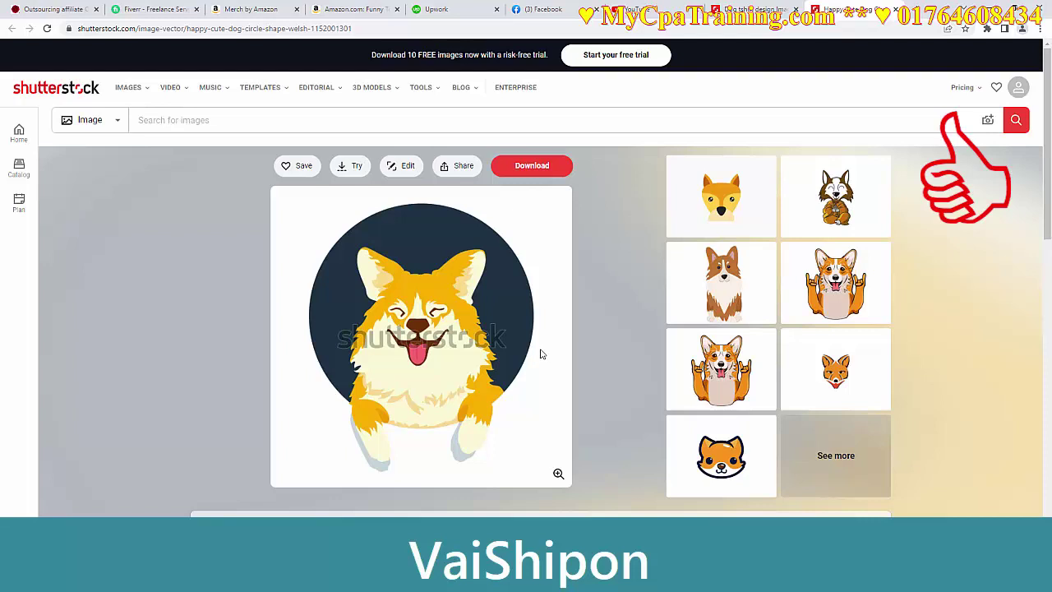
- Switch to Photoshop and open the corgi picture 11 from the Image folder
key("alt+Tab")
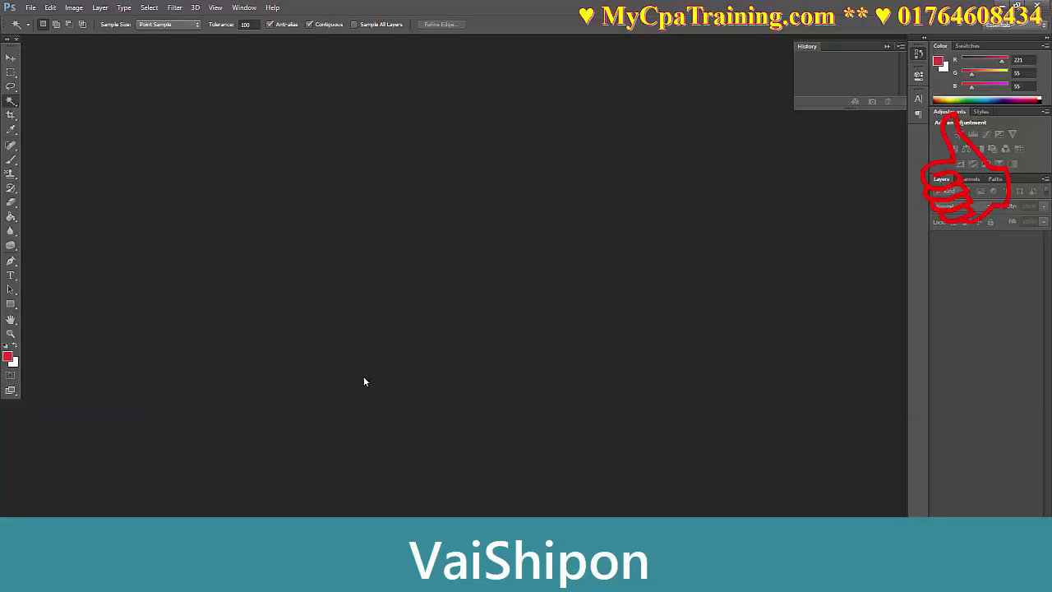
left_click(30, 8)
left_click(32, 28)
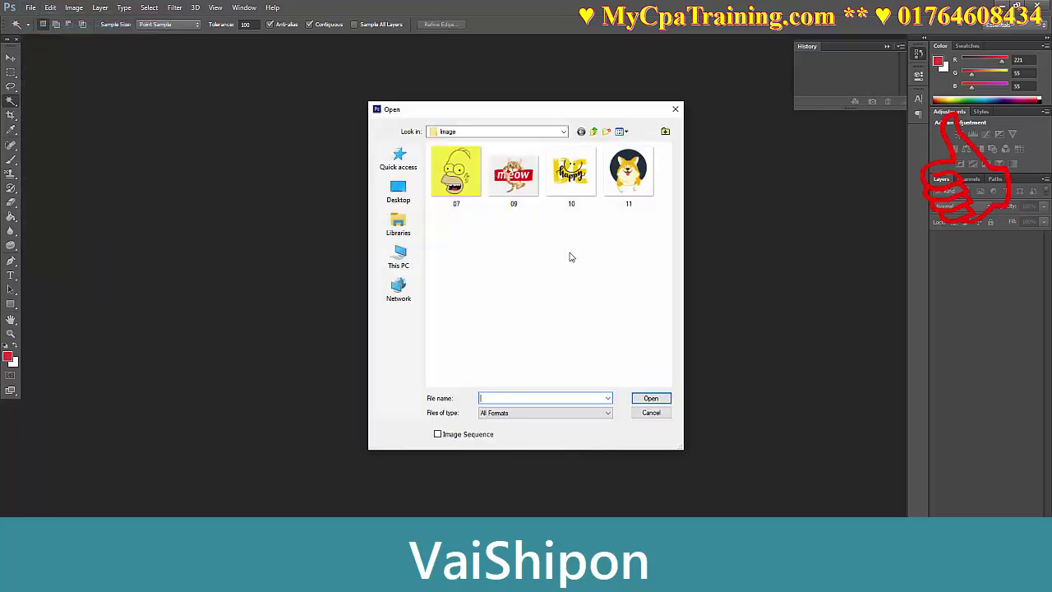
double_click(630, 191)
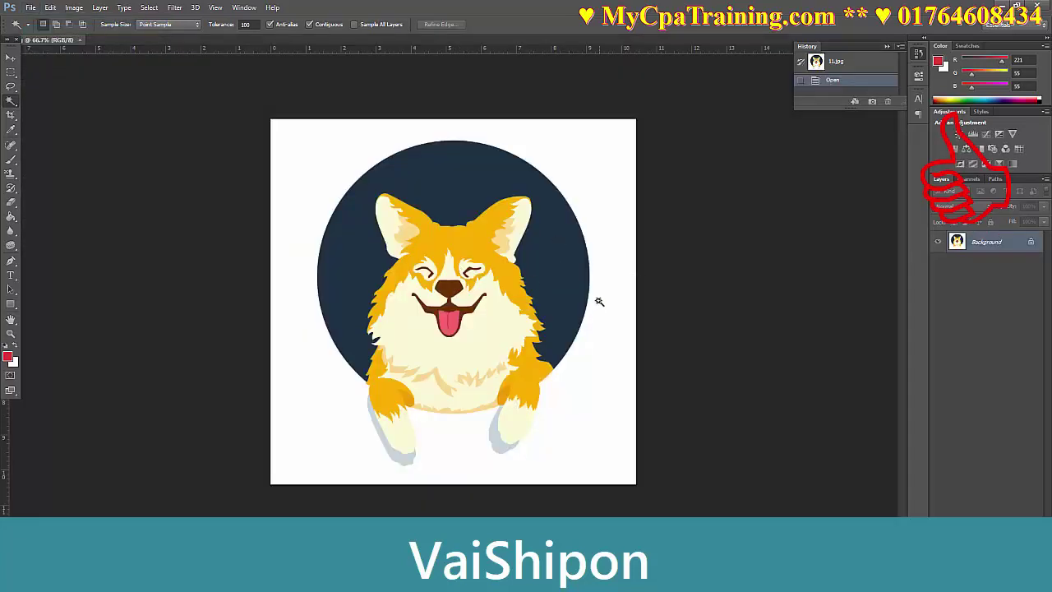
right_click(9, 102)
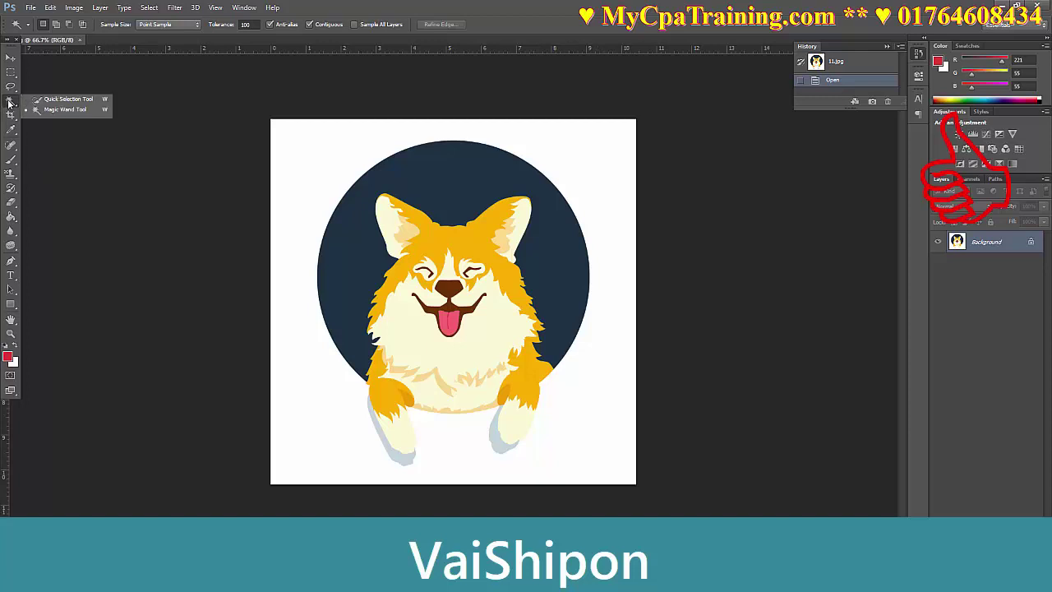
left_click(71, 115)
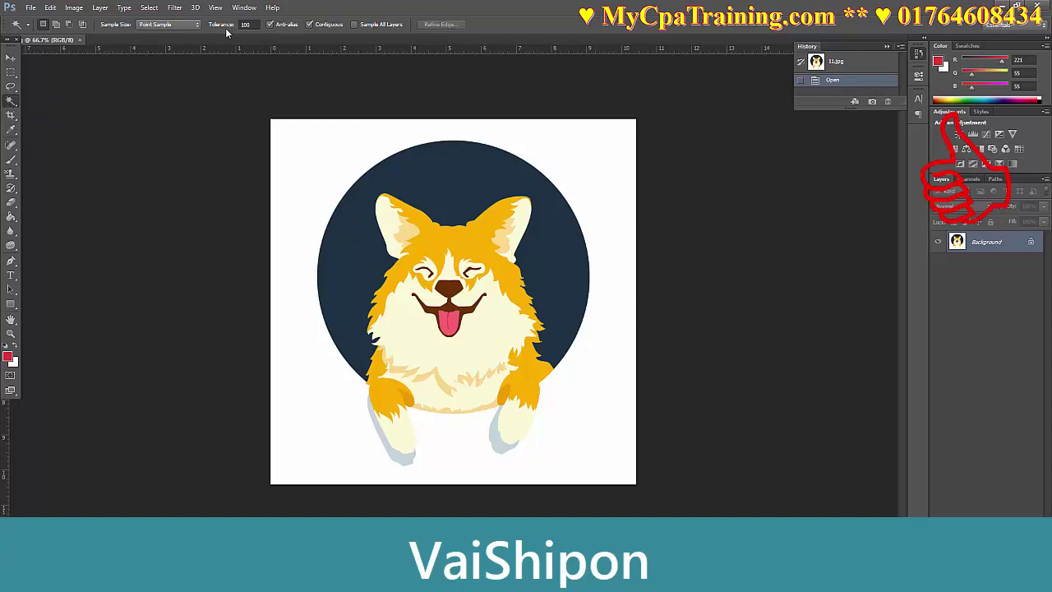
left_click(615, 178)
key("ctrl+d")
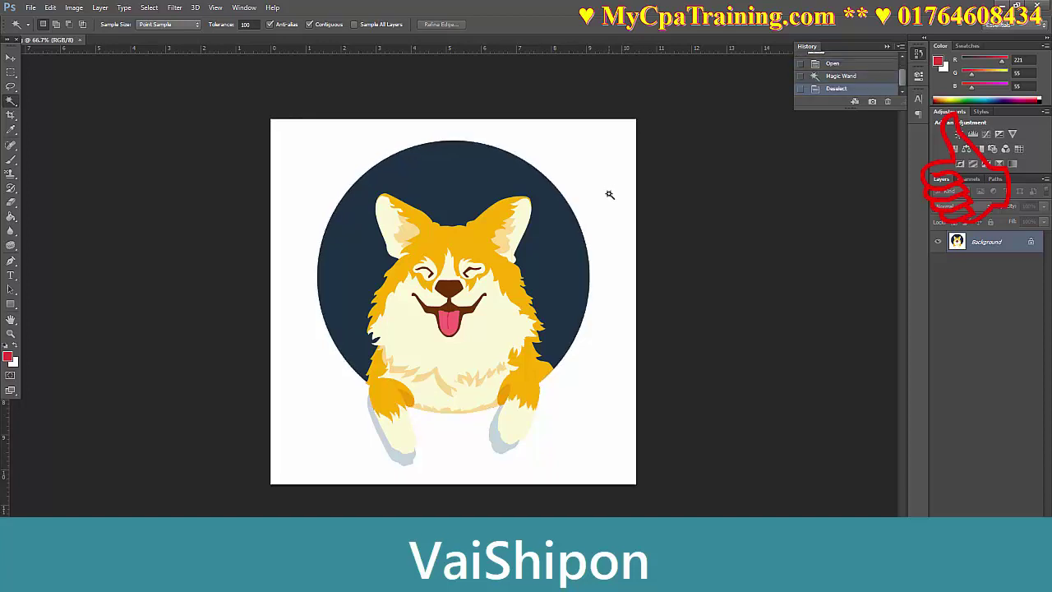
- Convert the locked Background into a regular layer, keeping the default layer settings
double_click(978, 244)
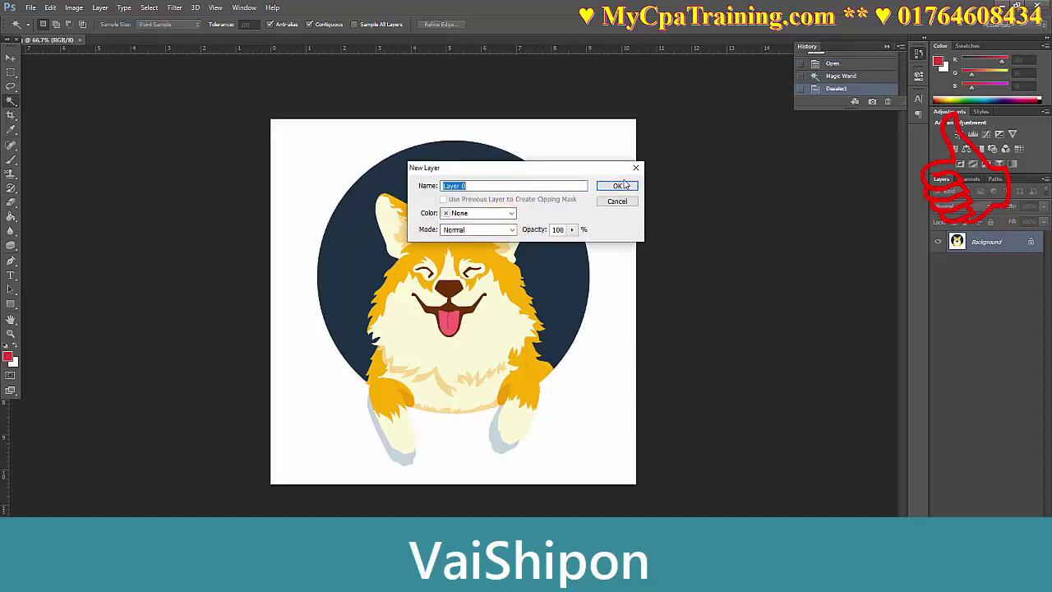
key("Return")
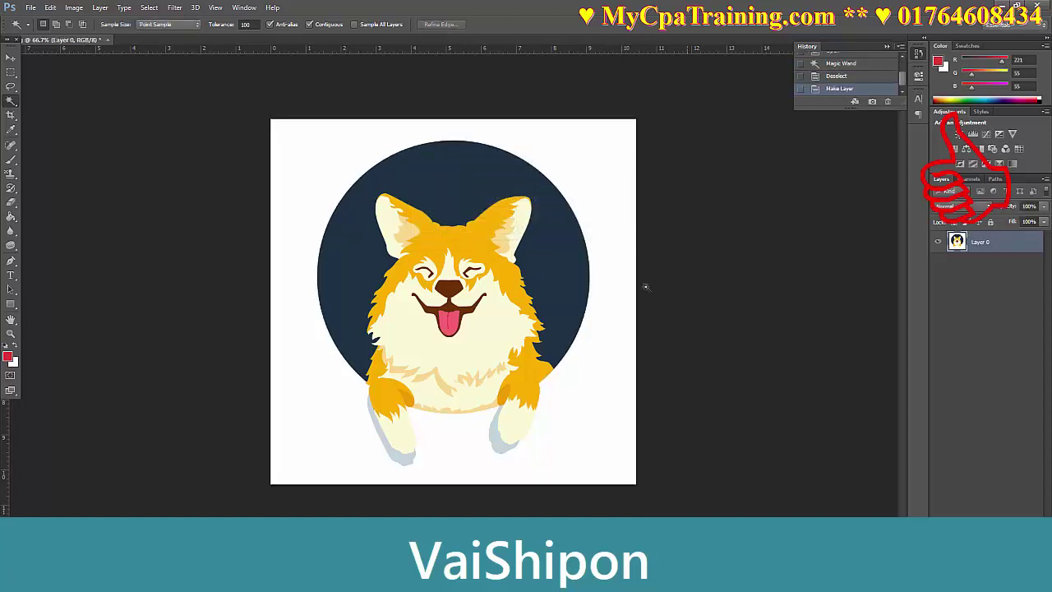
- Try deleting the white background around the dog with a Magic Wand selection at a tolerance of 80
left_click(549, 465)
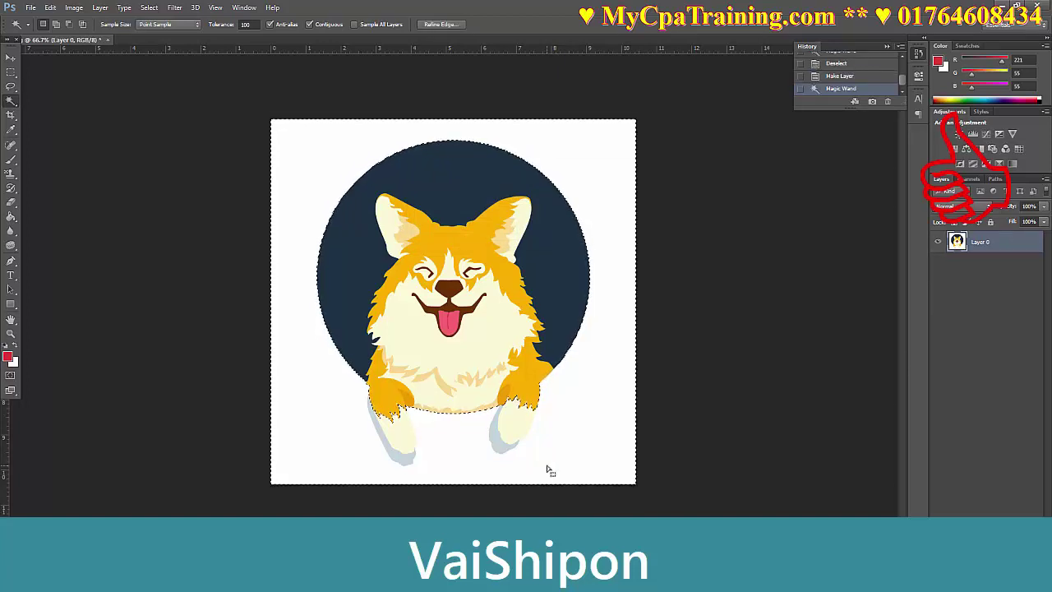
key("Delete")
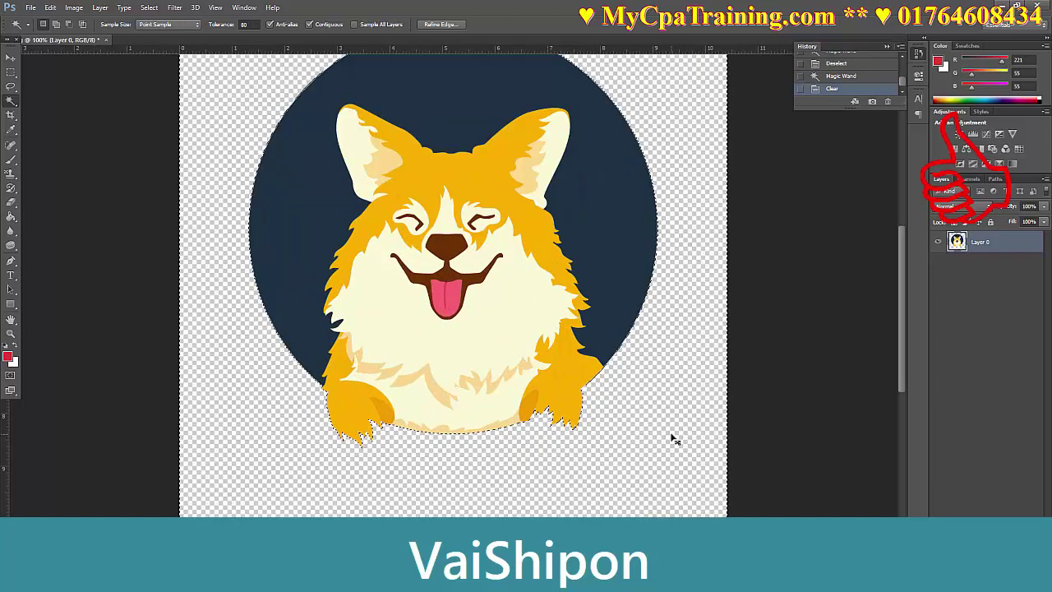
key("ctrl+z")
key("ctrl+d")
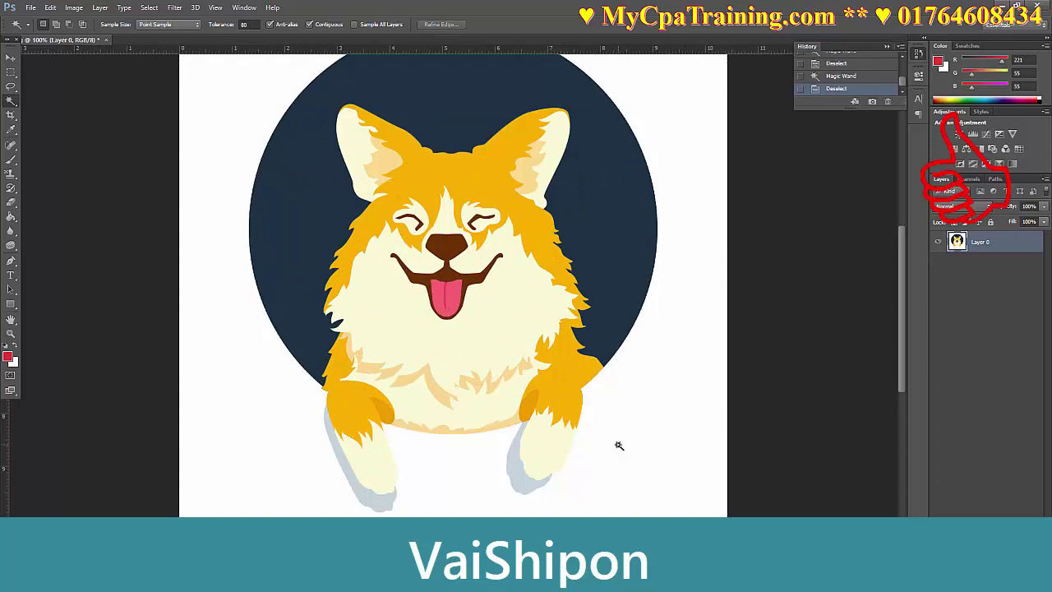
- Try deleting the white background around the dog with the Magic Wand at a tolerance of 50
left_click(251, 24)
type("50")
left_click(411, 458)
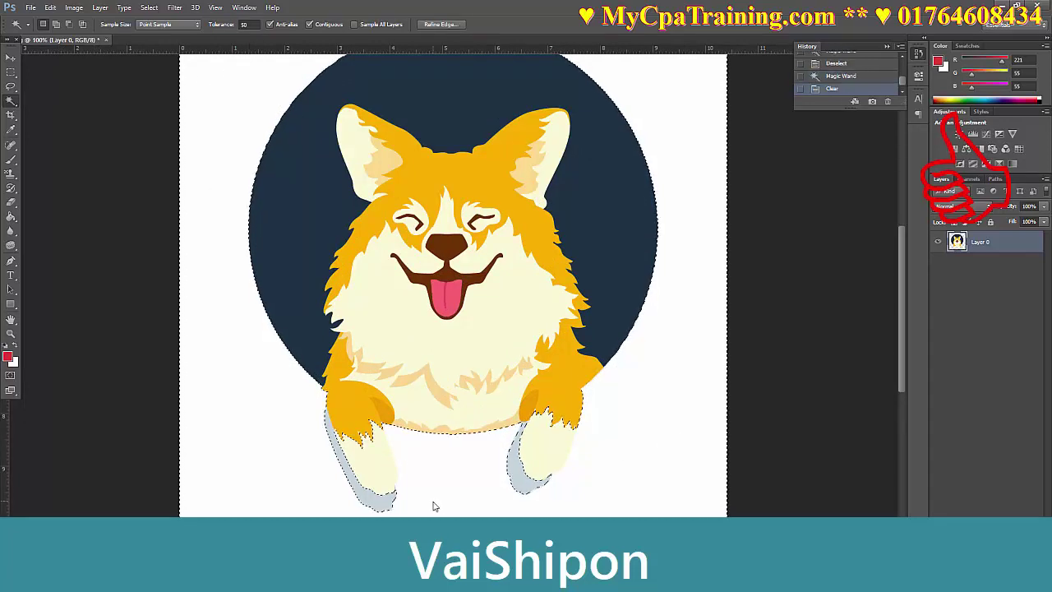
key("Delete")
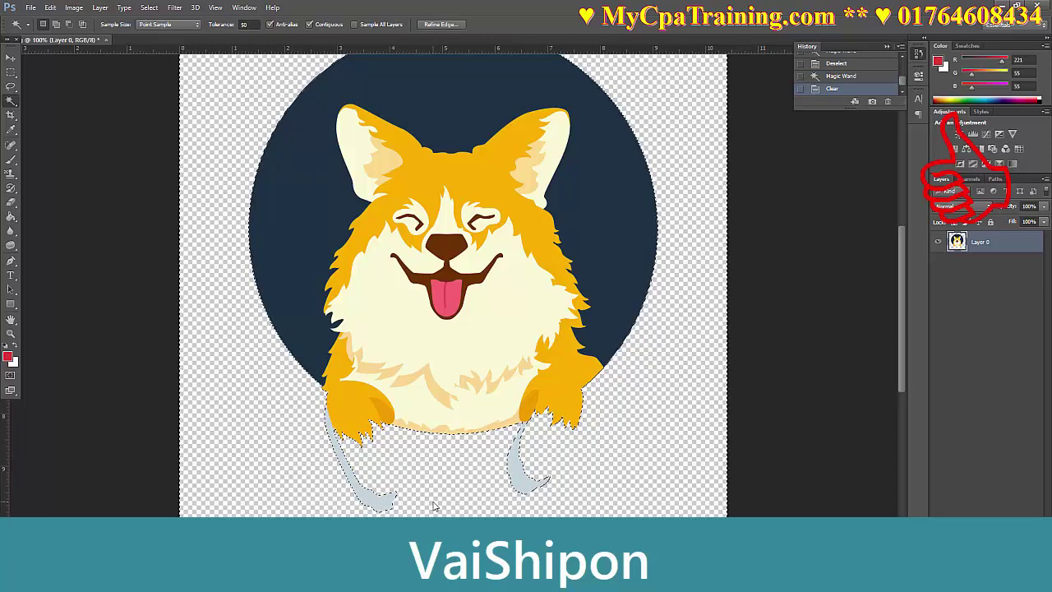
key("ctrl+z")
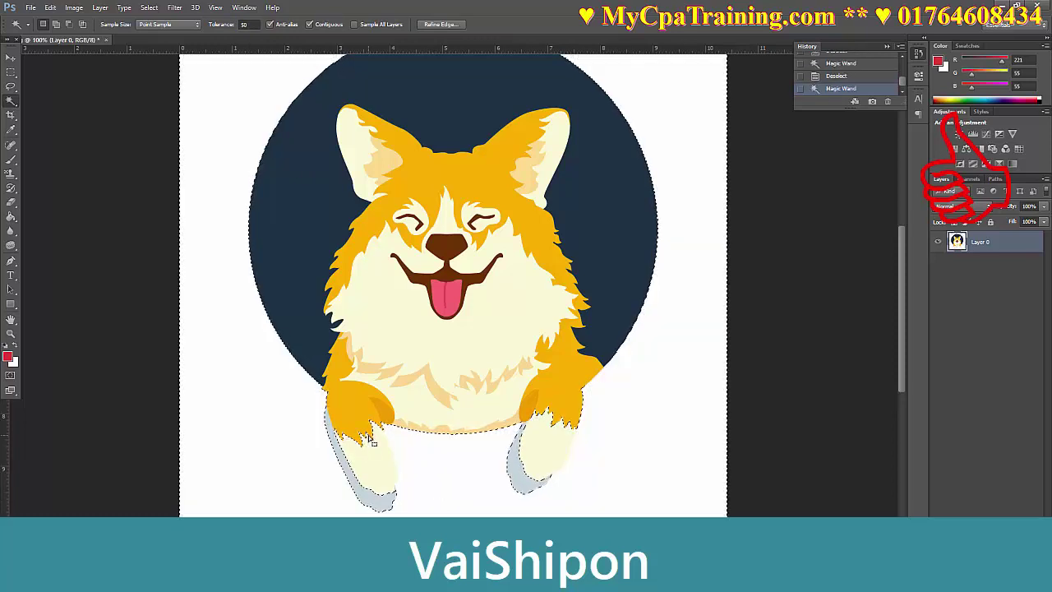
- Set the Magic Wand tolerance to 25, delete the white background around the dog's paws and circle, and deselect
double_click(243, 24)
type("25")
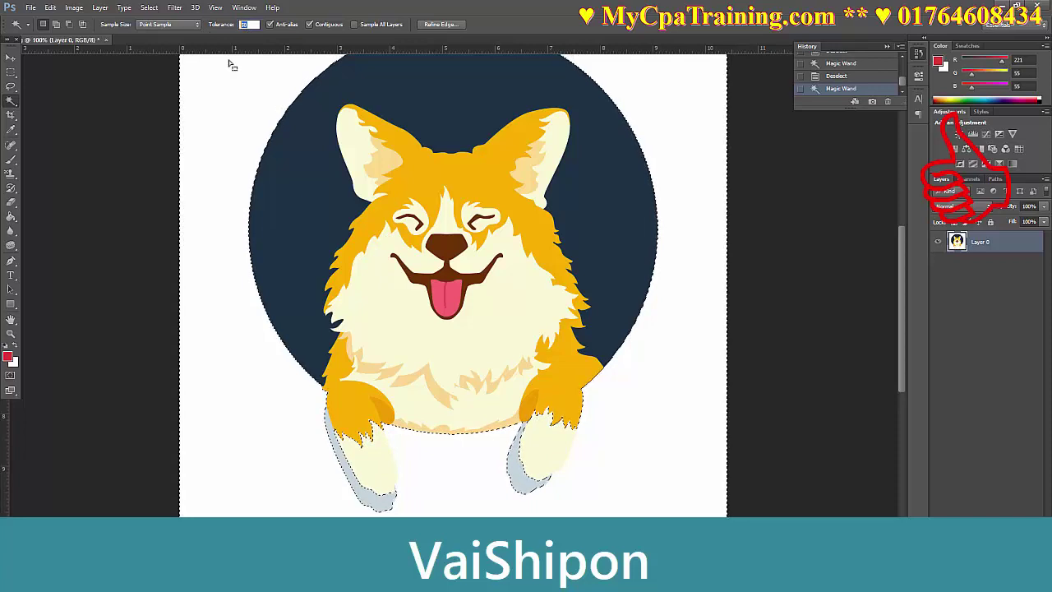
left_click(463, 467)
key("Delete")
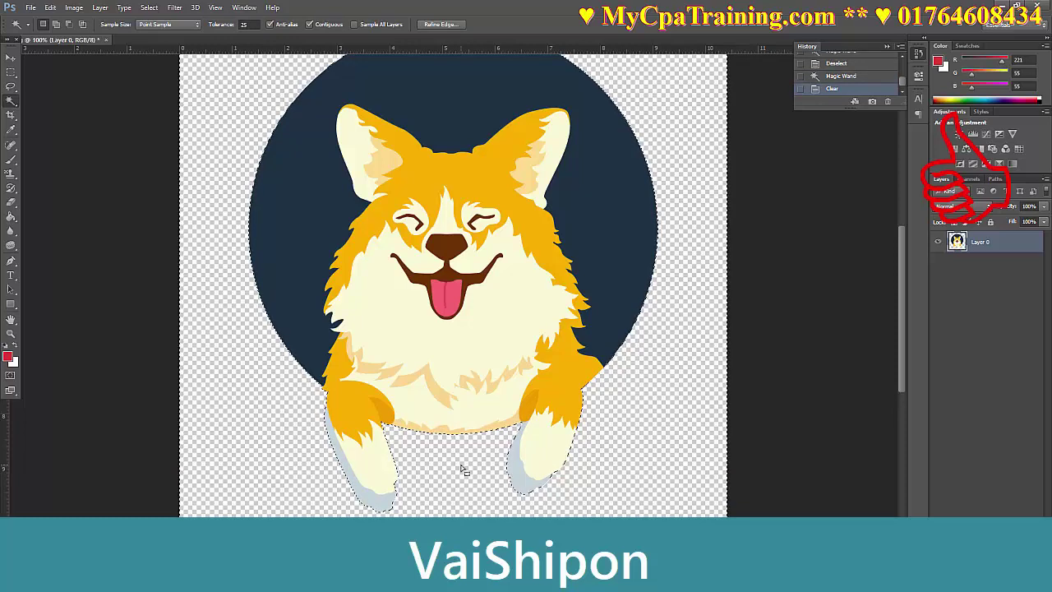
key("ctrl+d")
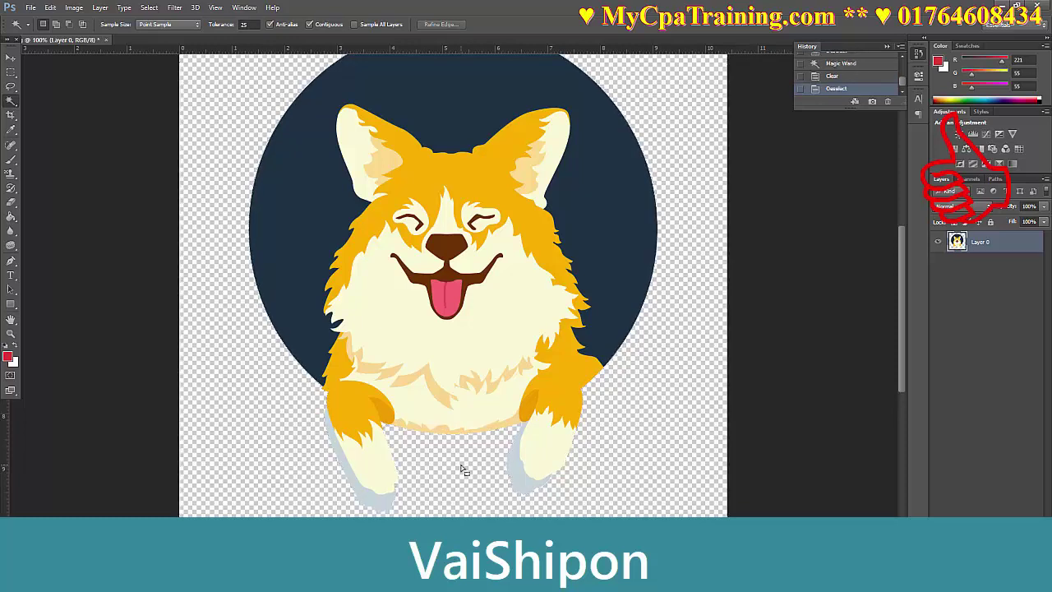
key("ctrl+plus")
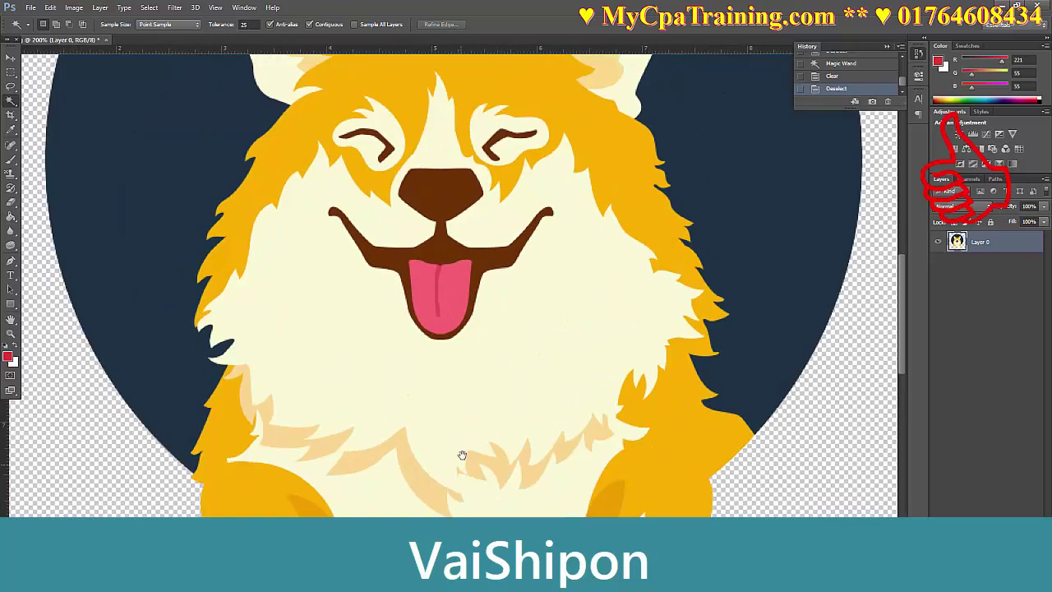
left_click_drag(462, 455, 455, 244)
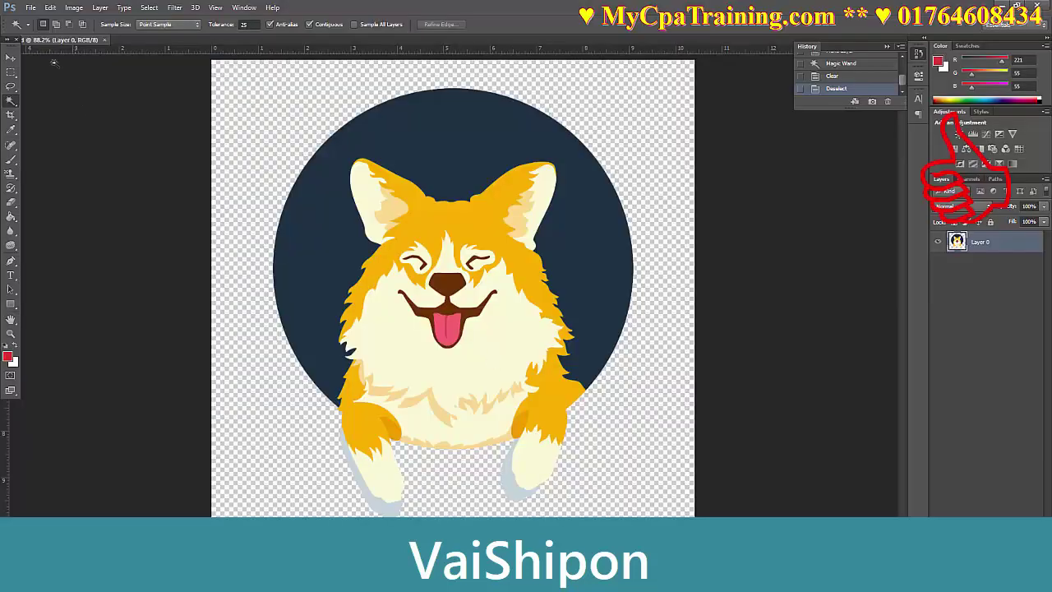
- Create a new 4500 by 5400 pixel RGB document at 300 pixels/inch with transparent background contents
left_click(29, 8)
left_click(37, 23)
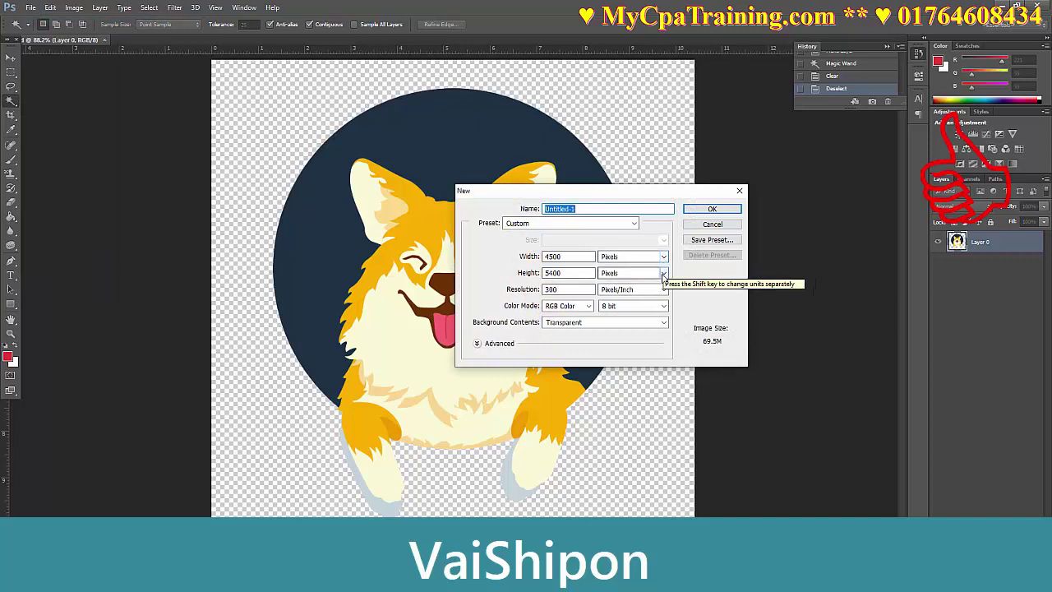
left_click(559, 257)
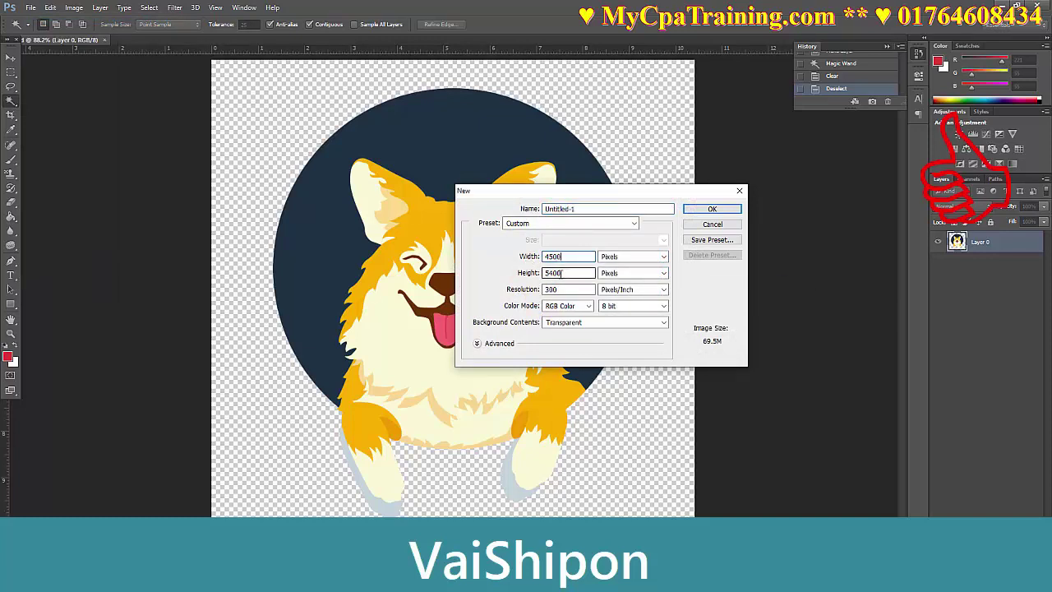
left_click(561, 273)
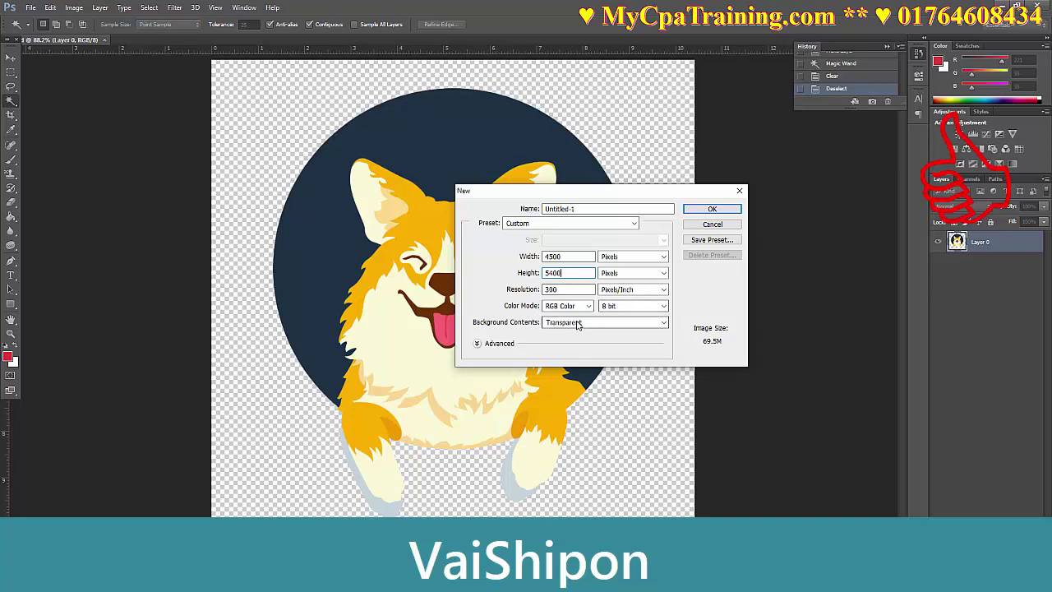
left_click(713, 209)
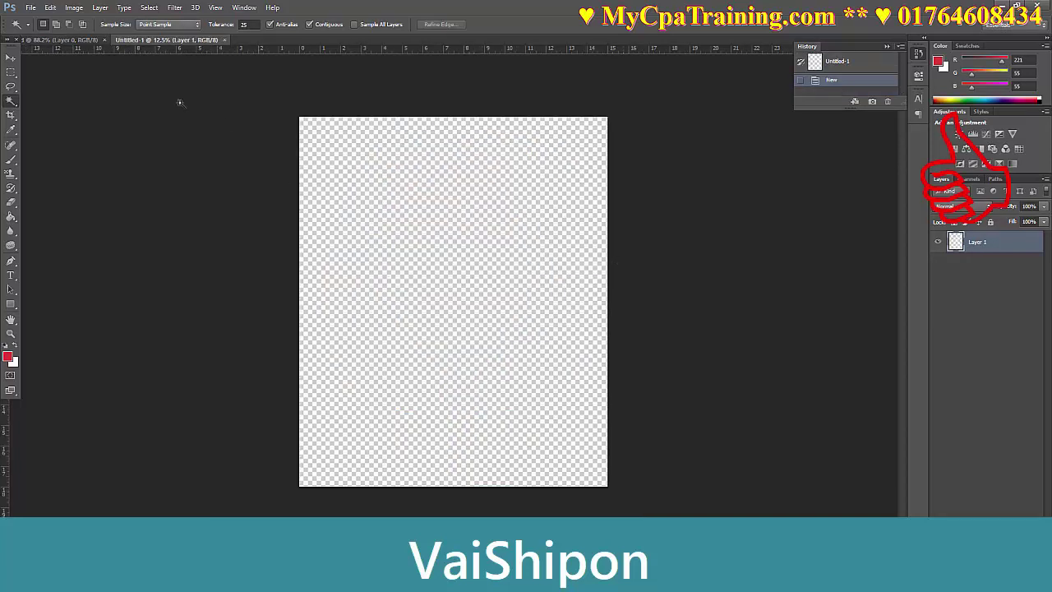
- Save the blank document as a Photoshop file named 23 in the Image folder
left_click(30, 8)
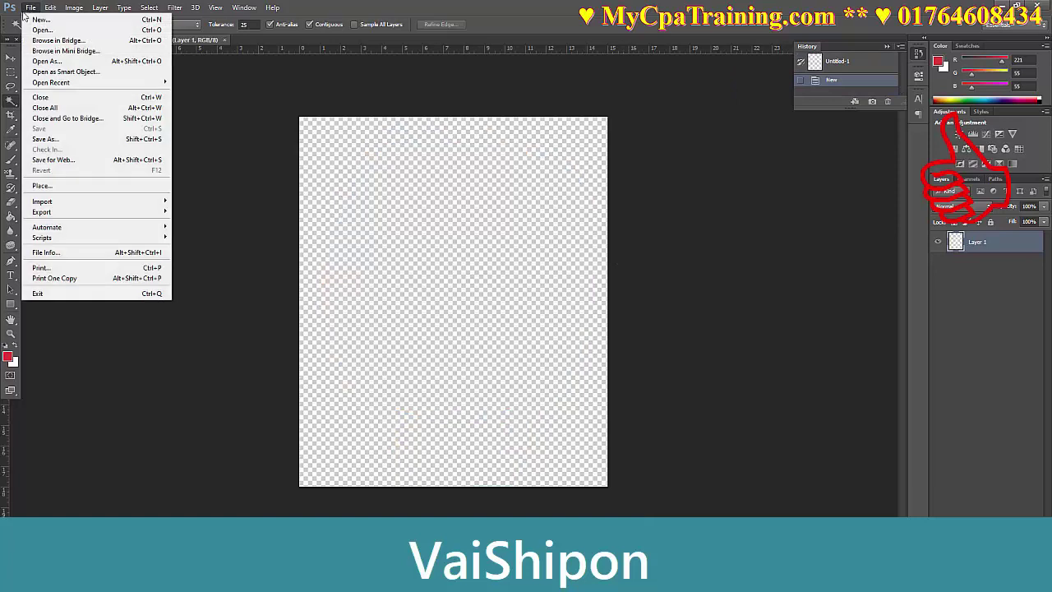
left_click(47, 140)
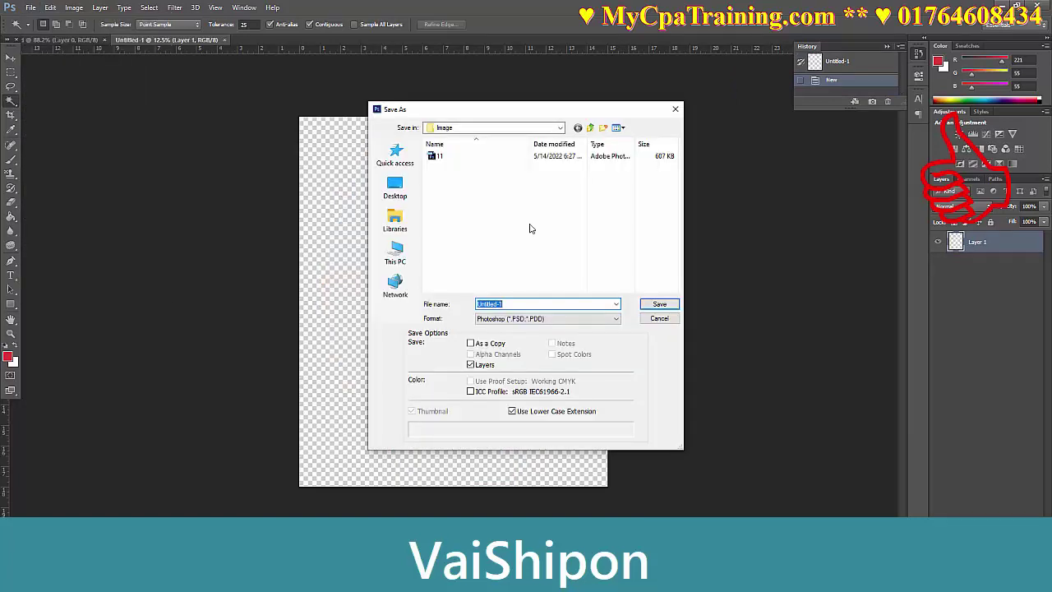
type("23")
left_click(657, 304)
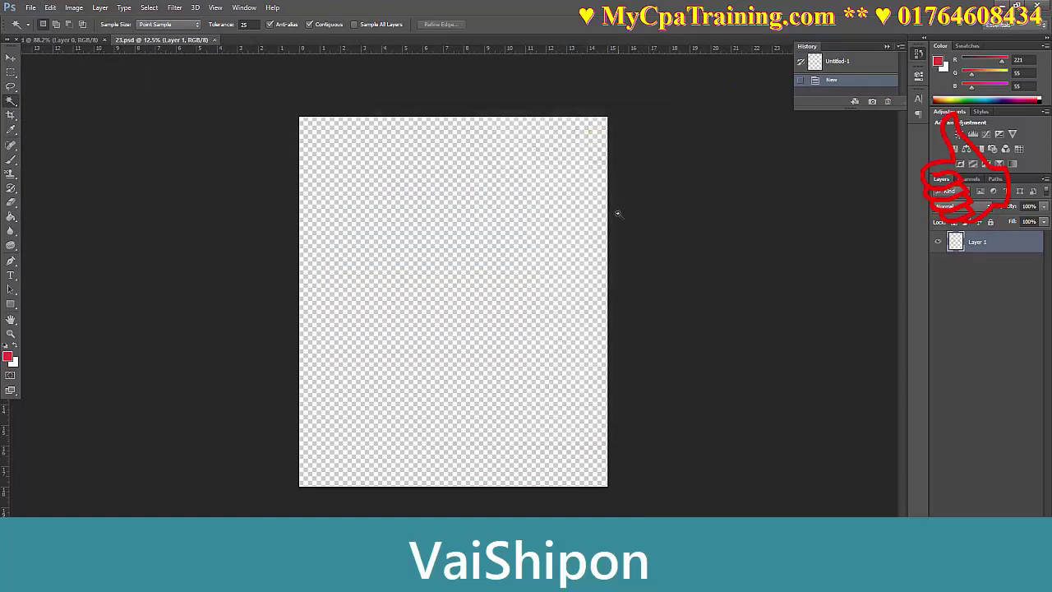
- Copy the cut-out dog layer from its original document into 23.psd with the Move tool
left_click(47, 39)
left_click(11, 57)
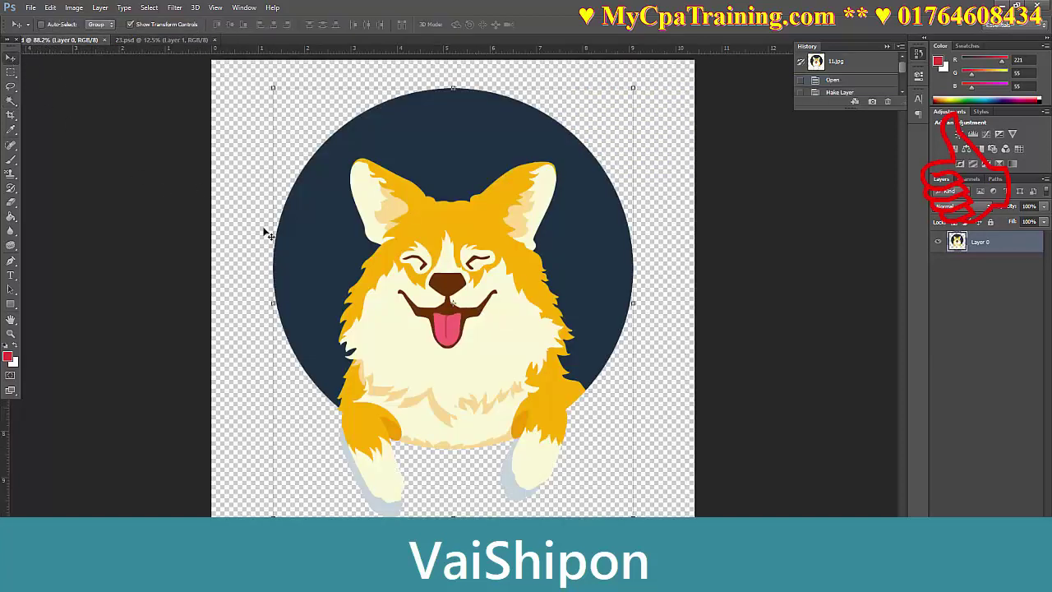
left_click_drag(455, 276, 571, 142)
- Enlarge the dog proportionally to about 540% so it nearly fills the canvas, and apply the transformation
left_click_drag(516, 237, 430, 322)
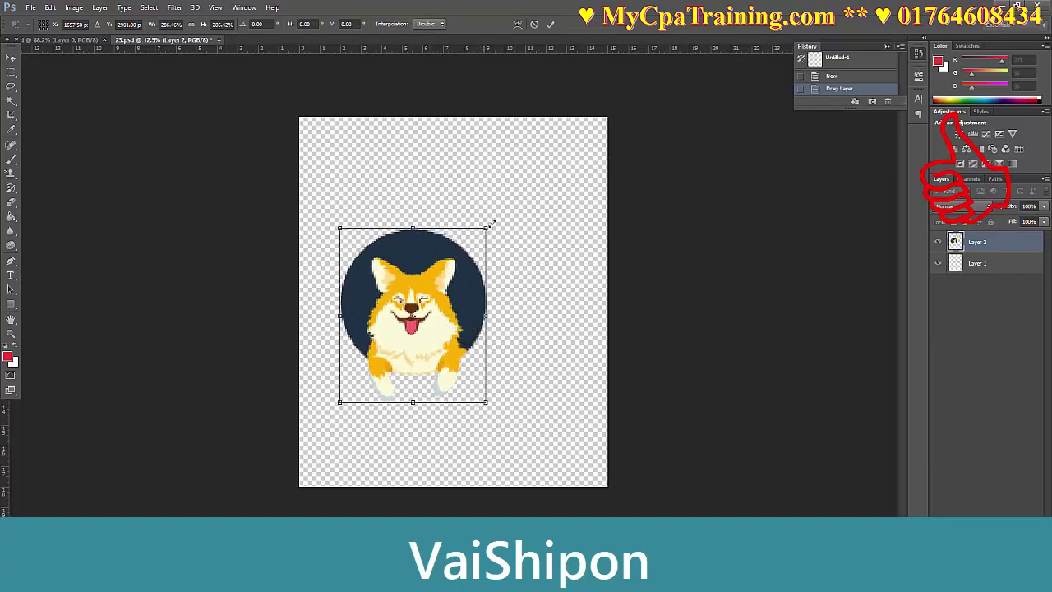
left_click_drag(491, 223, 576, 156)
left_click_drag(485, 288, 454, 353)
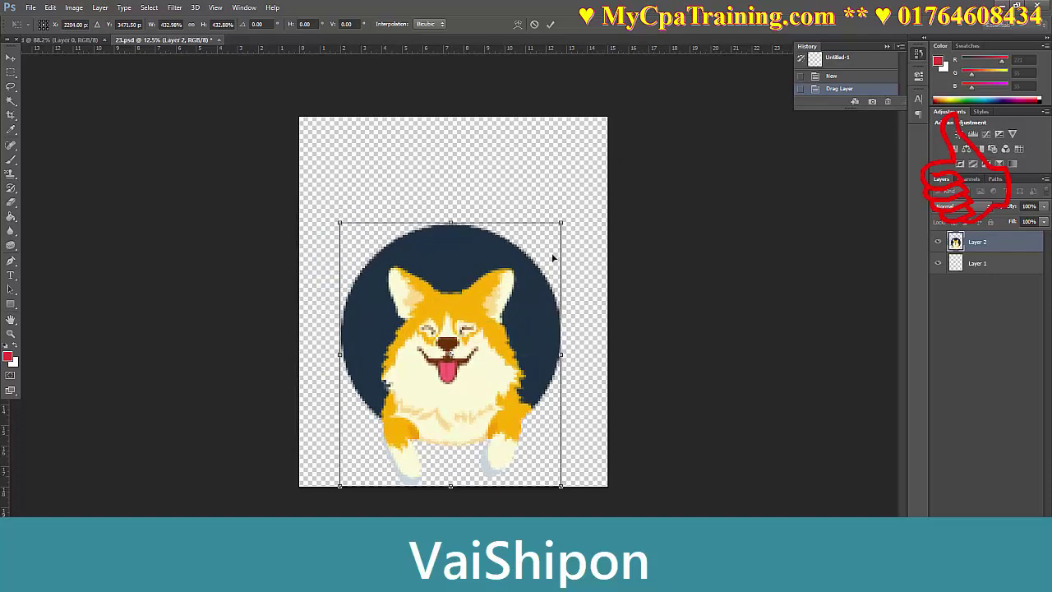
left_click_drag(562, 222, 615, 157)
left_click_drag(501, 308, 473, 297)
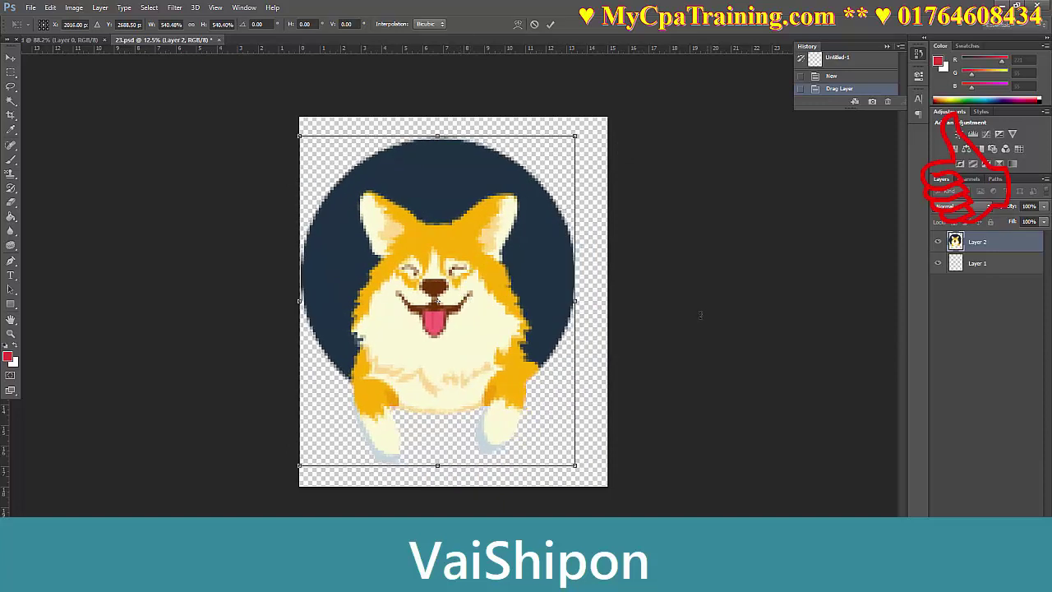
left_click(10, 57)
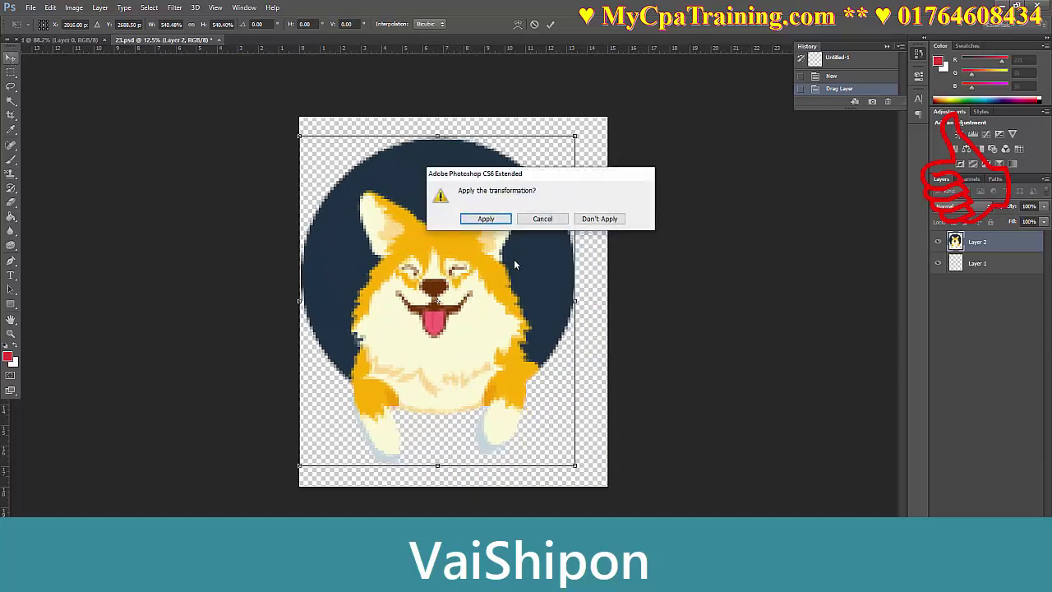
left_click(487, 221)
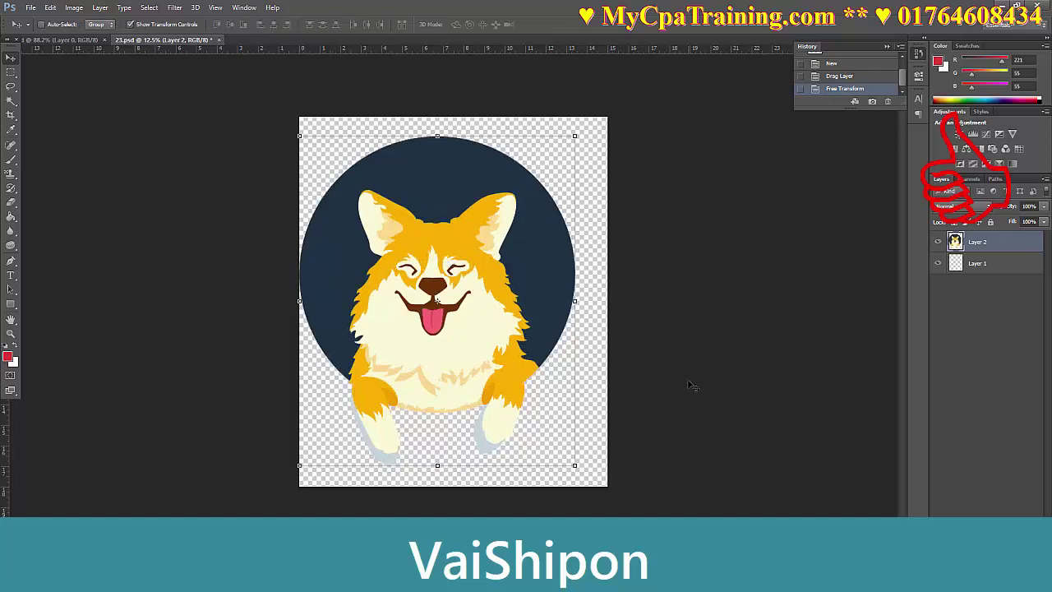
- Select the whole canvas, center the dog on it vertically and horizontally, and deselect
key("ctrl+a")
left_click_drag(697, 379, 746, 368)
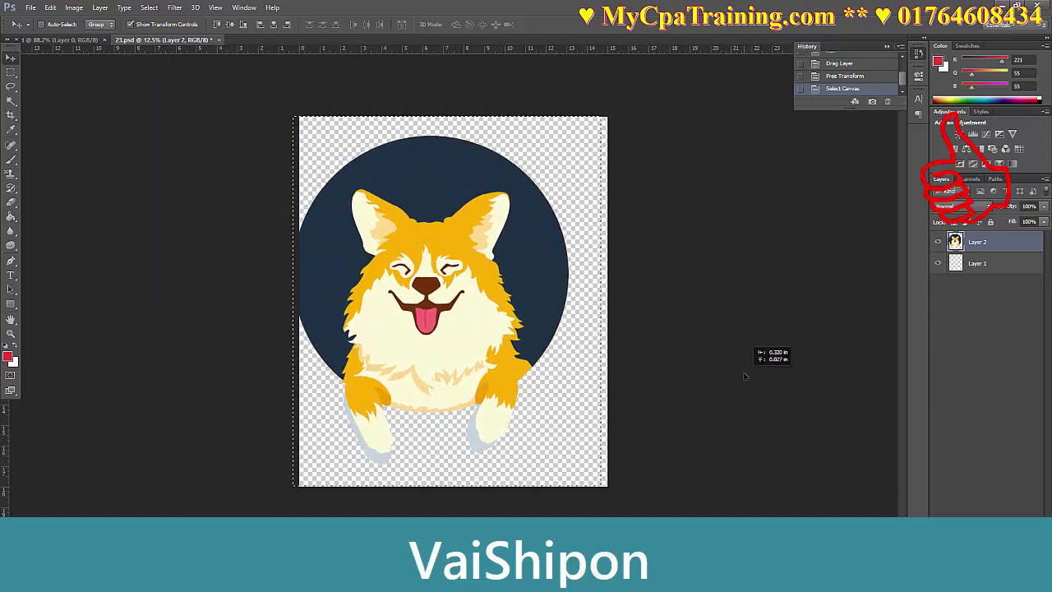
key("ctrl+a")
left_click(230, 25)
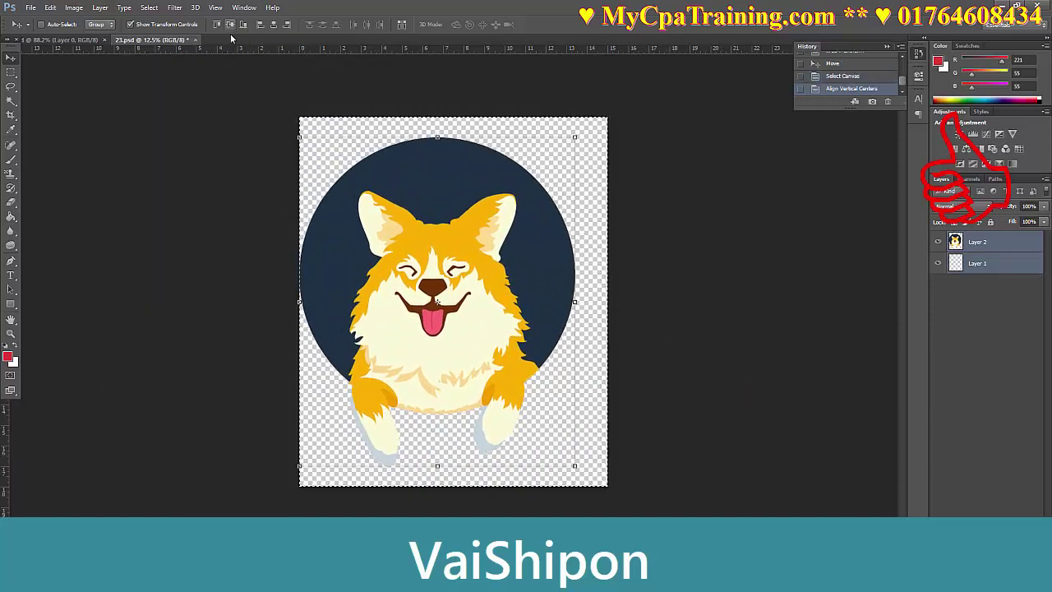
left_click(273, 25)
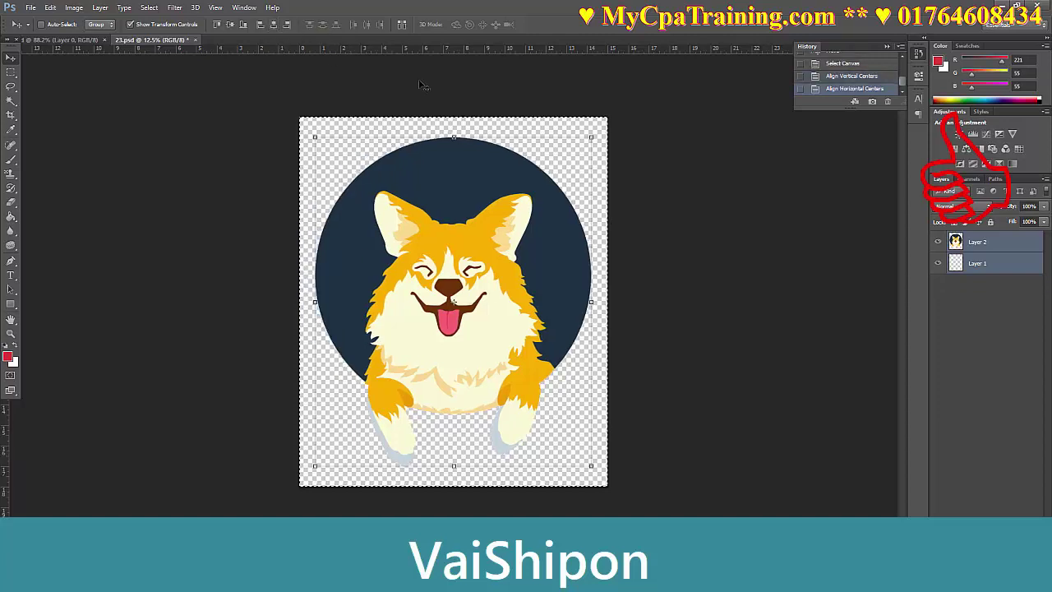
key("ctrl+d")
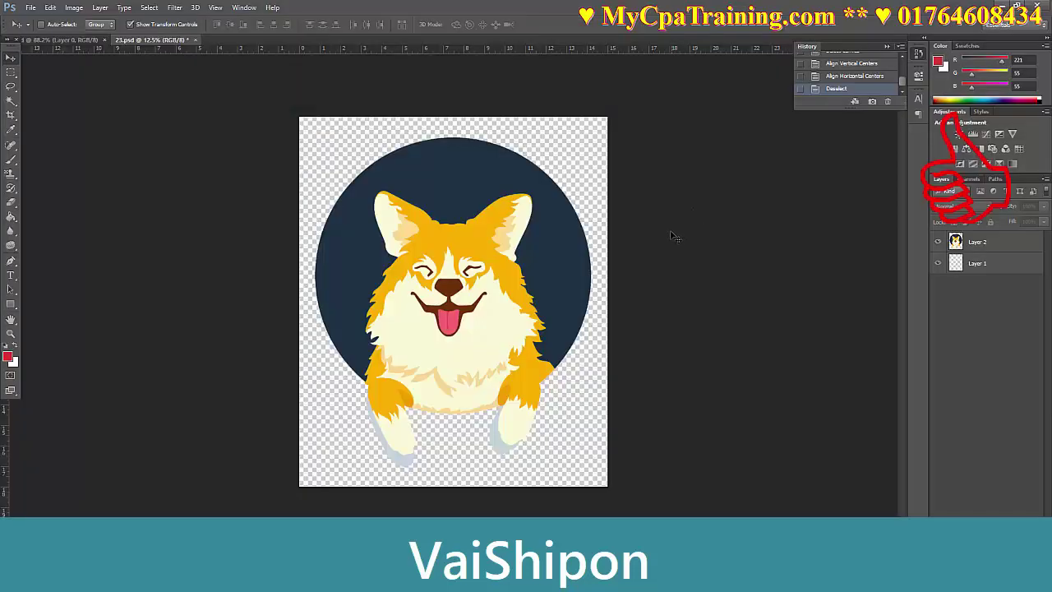
left_click(29, 9)
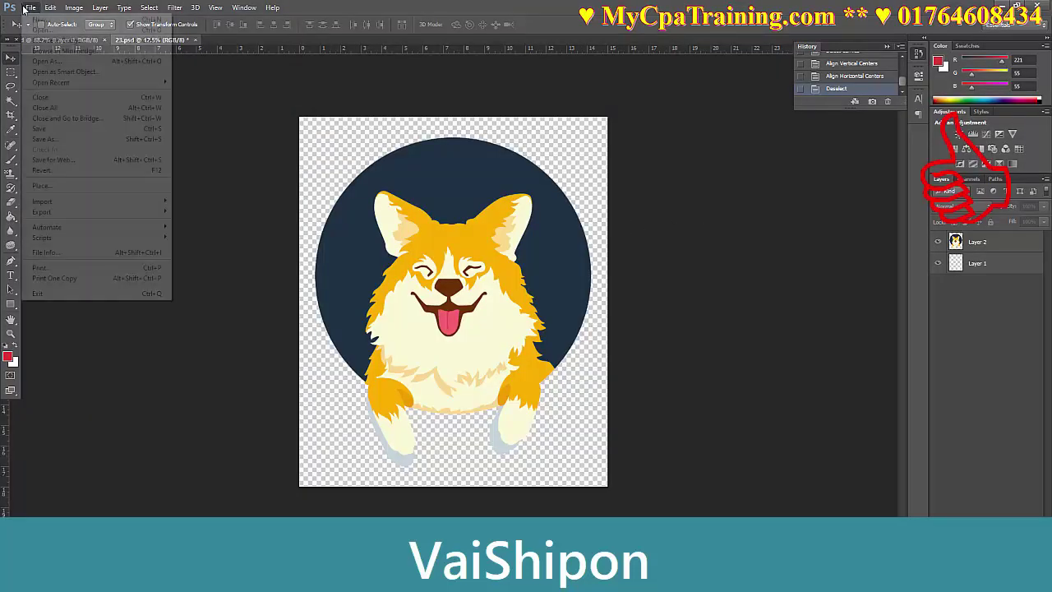
left_click(60, 161)
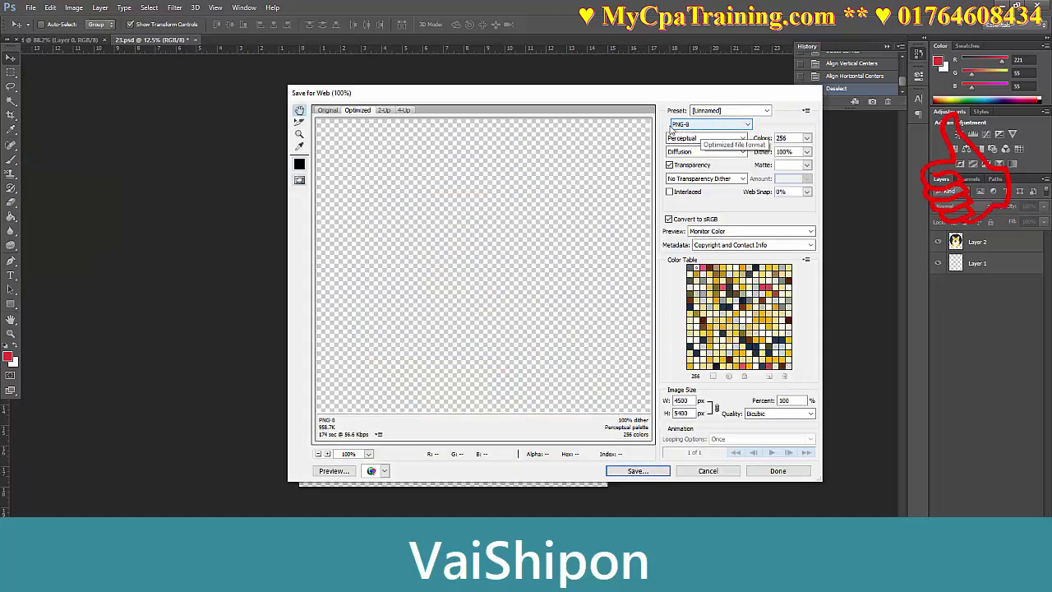
left_click(709, 471)
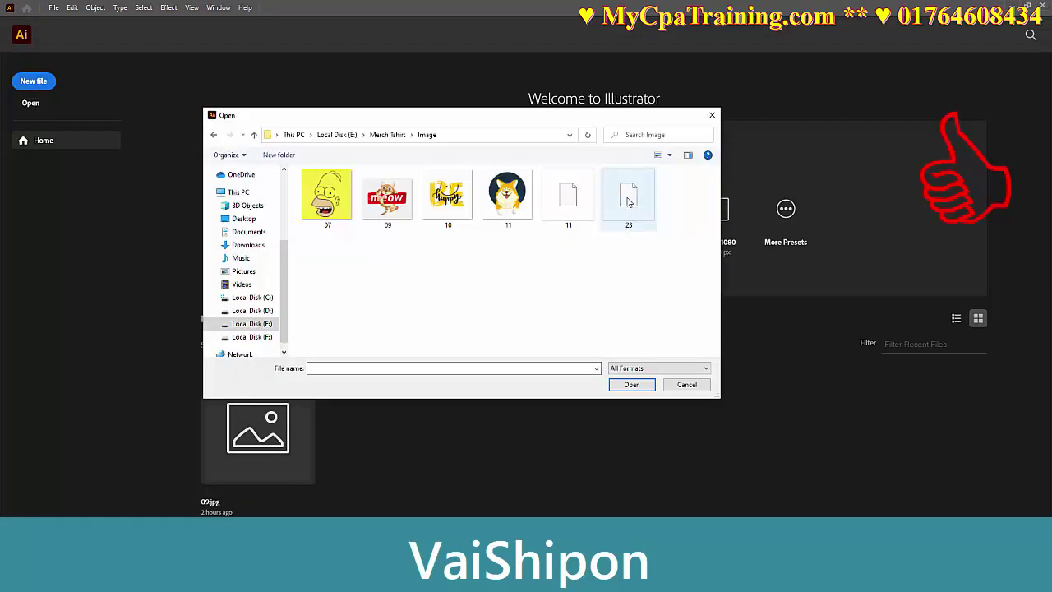
- Switch to Illustrator and open 23.psd from the Image folder, with the whole dog design in view
double_click(628, 202)
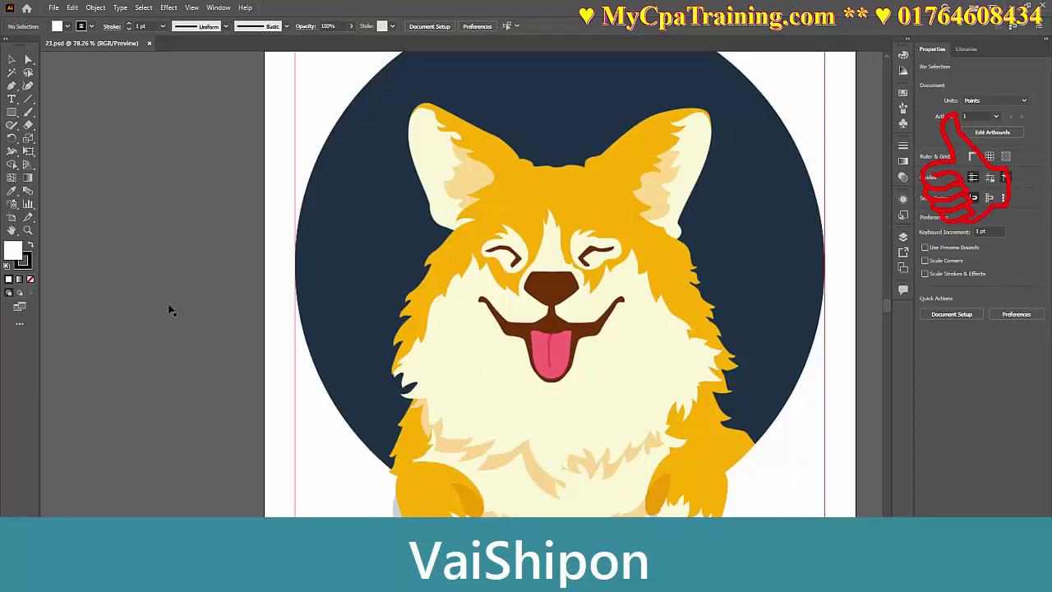
key("ctrl+minus")
key("ctrl+minus")
key("ctrl+minus")
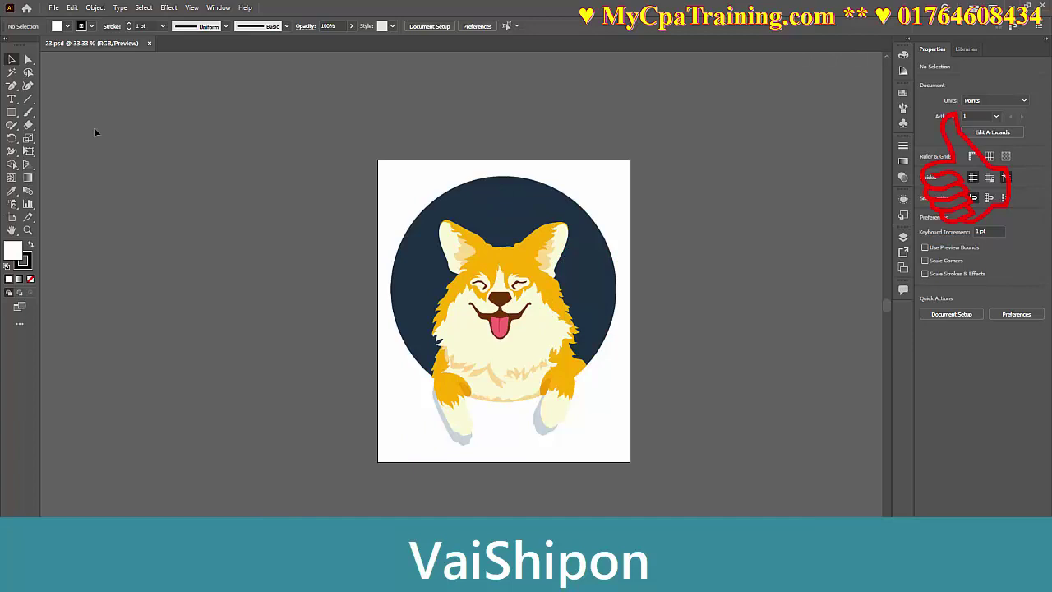
key("ctrl+plus")
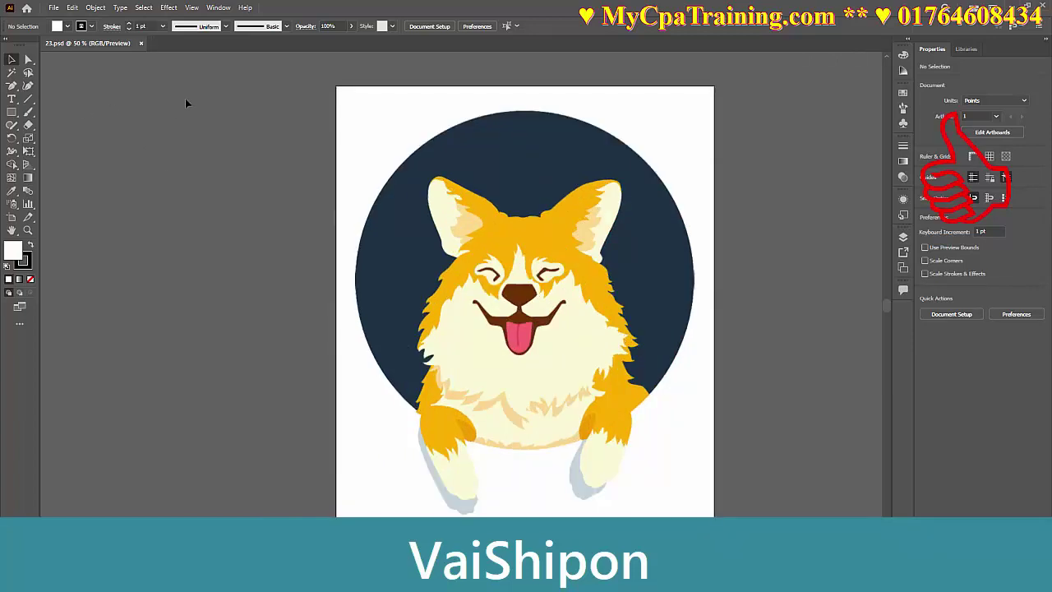
- Show the Image Trace settings beside the artboard, select the dog image, and expand the advanced options
left_click(218, 8)
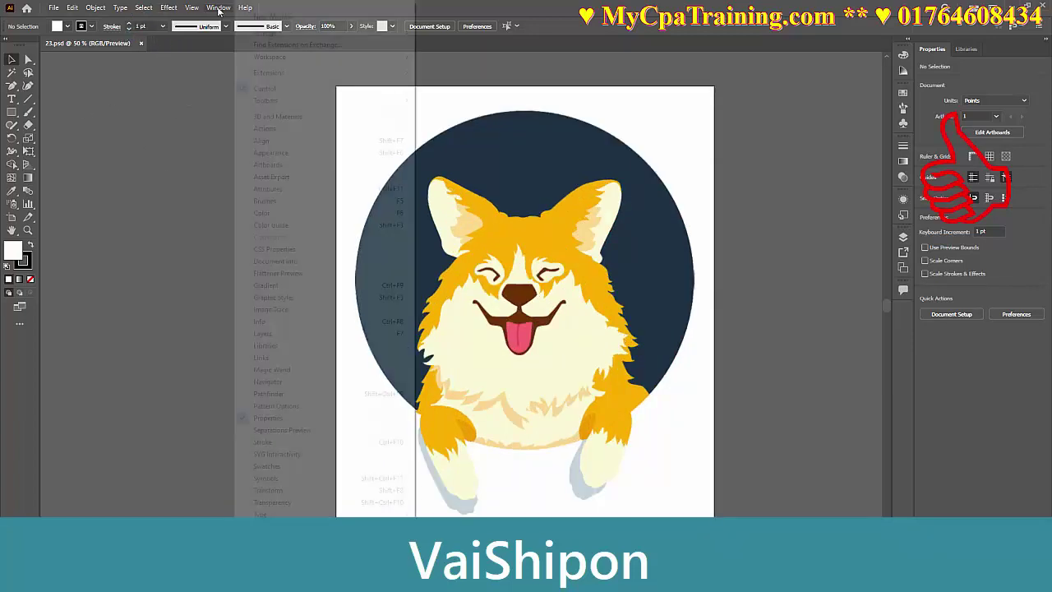
left_click(280, 309)
left_click_drag(409, 137, 154, 178)
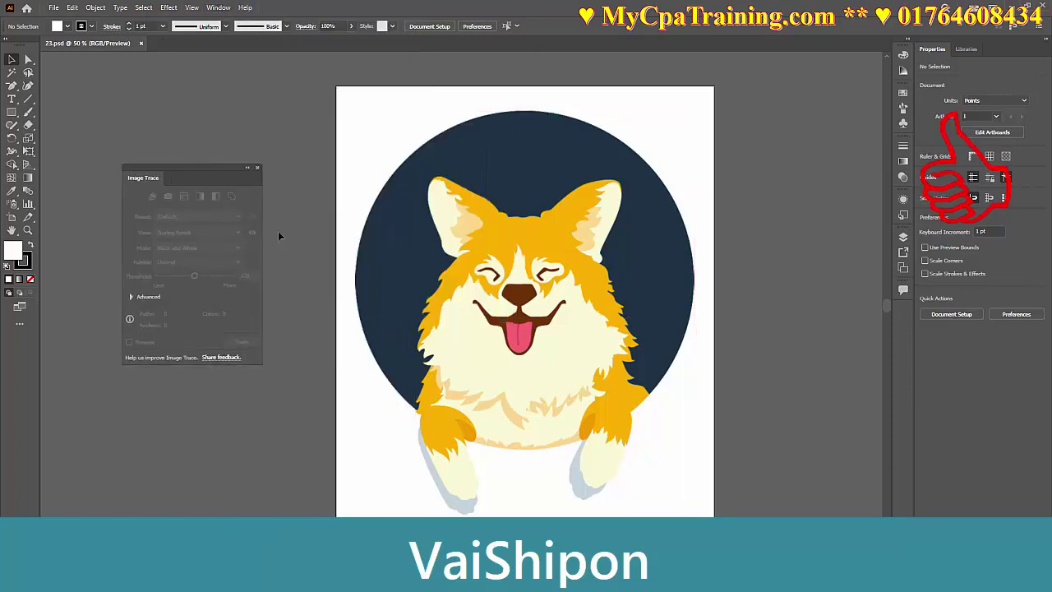
key("ctrl+a")
left_click(132, 298)
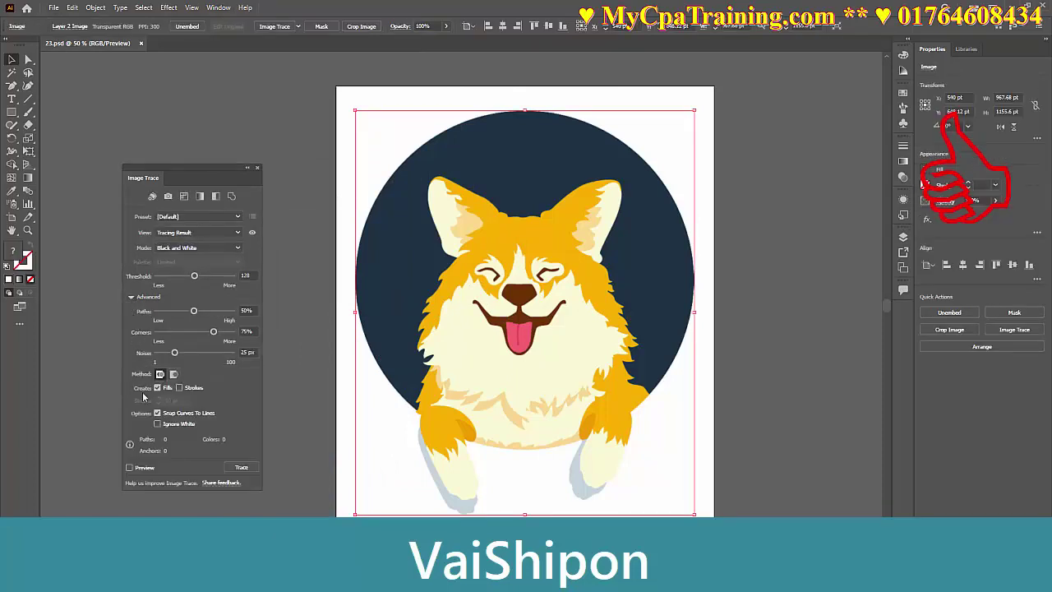
- Trace the dog image in Color mode with Ignore White enabled, and expand the tracing into vector paths
left_click(182, 248)
left_click(185, 263)
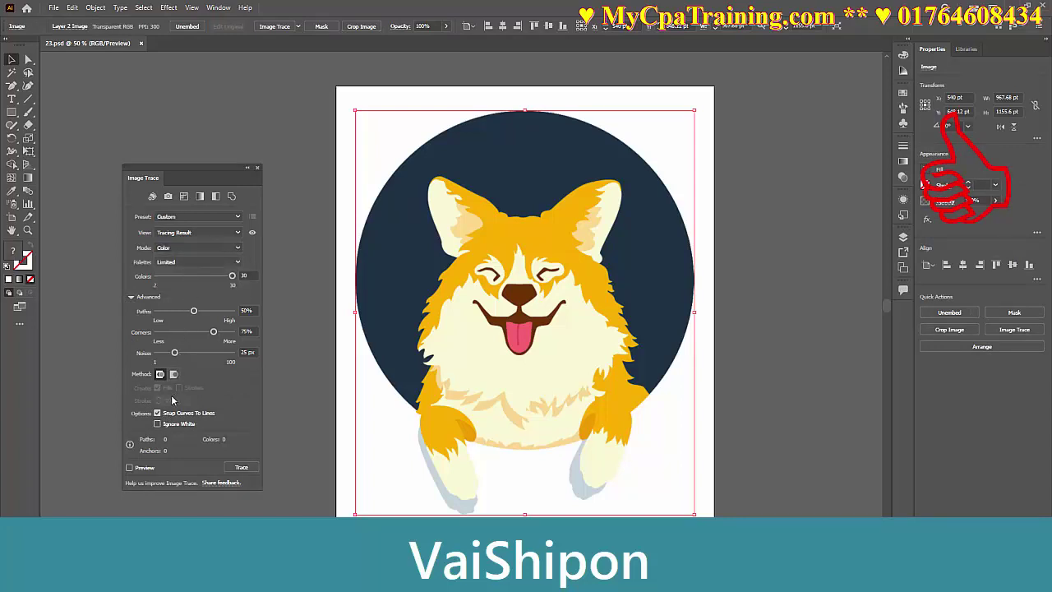
left_click(157, 425)
left_click(130, 468)
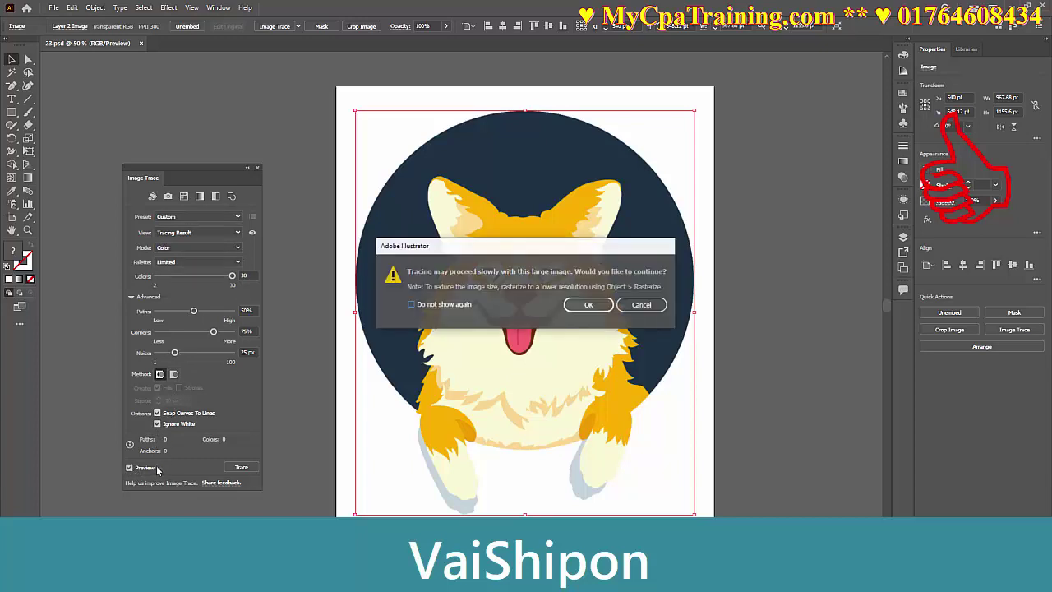
left_click(589, 305)
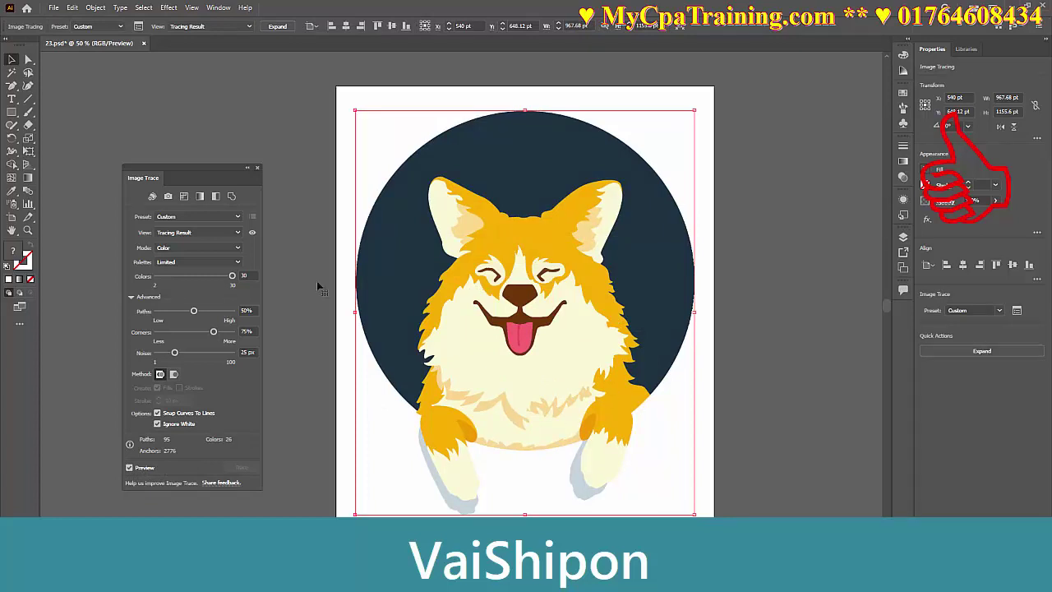
left_click(277, 26)
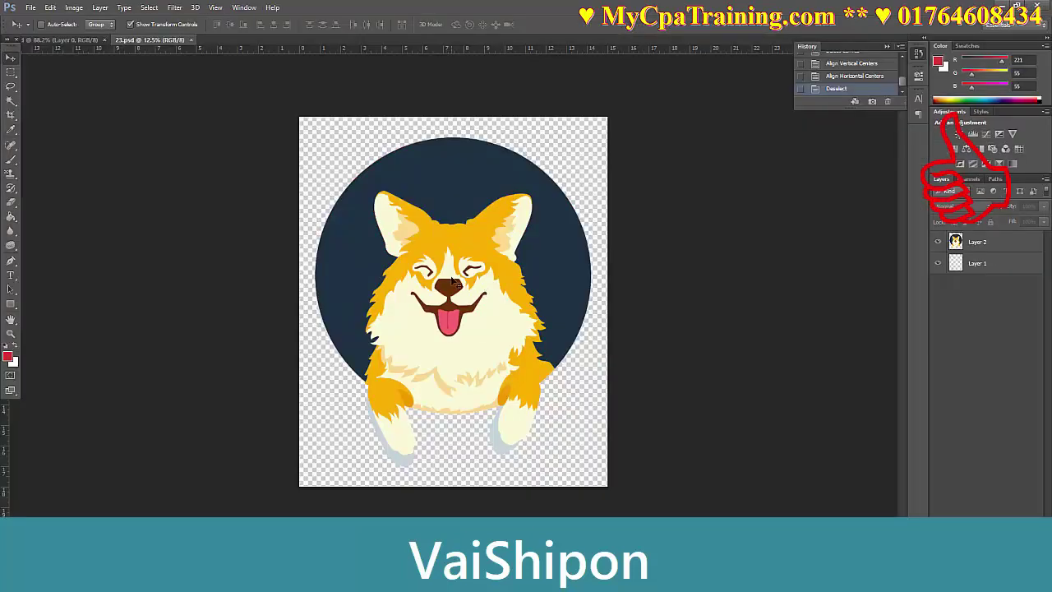
left_click(452, 282)
left_click(521, 219)
left_click(937, 243)
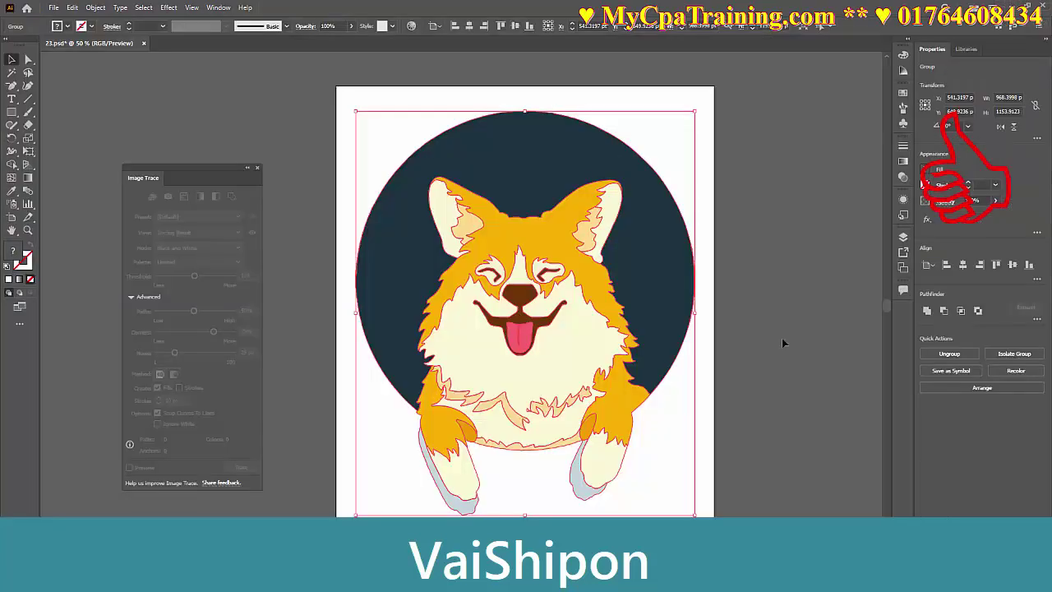
left_click(754, 337)
left_click(539, 314)
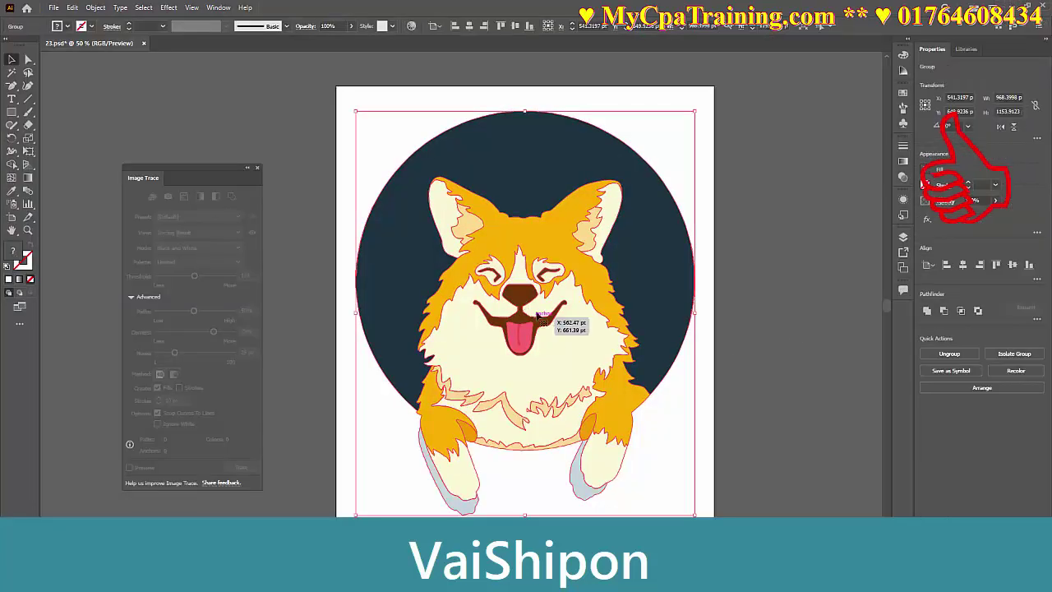
- Export the traced dog as a PNG named 100 in the Image folder at High (300 ppi) resolution
left_click(52, 8)
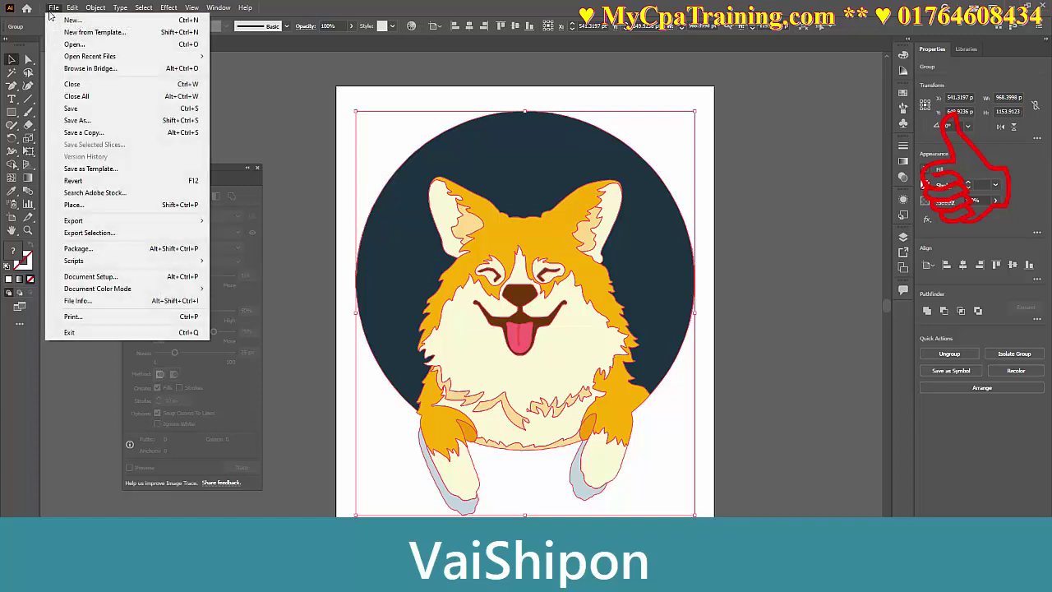
mouse_move(73, 221)
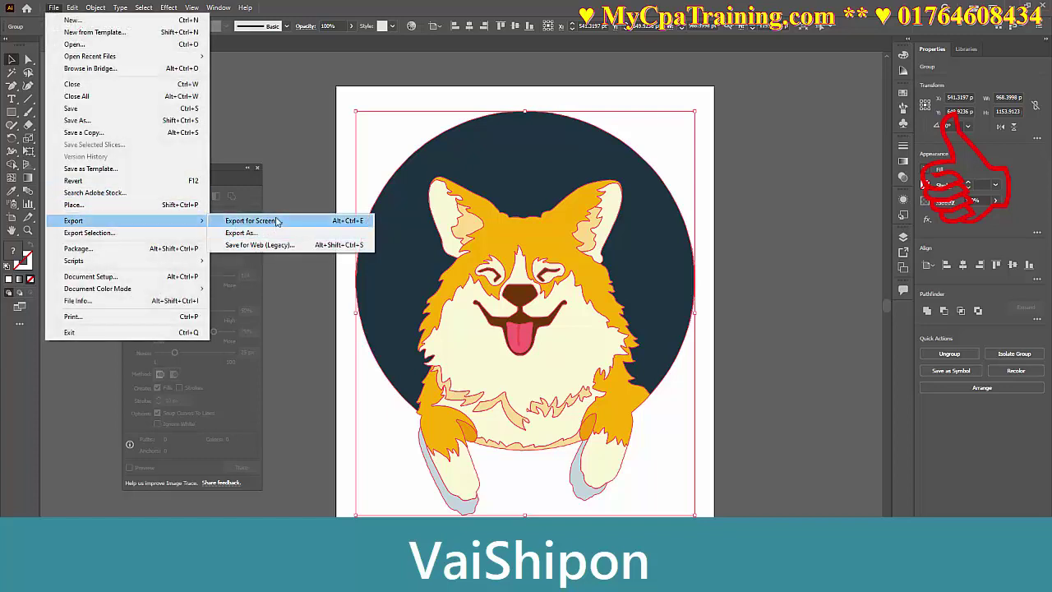
left_click(240, 232)
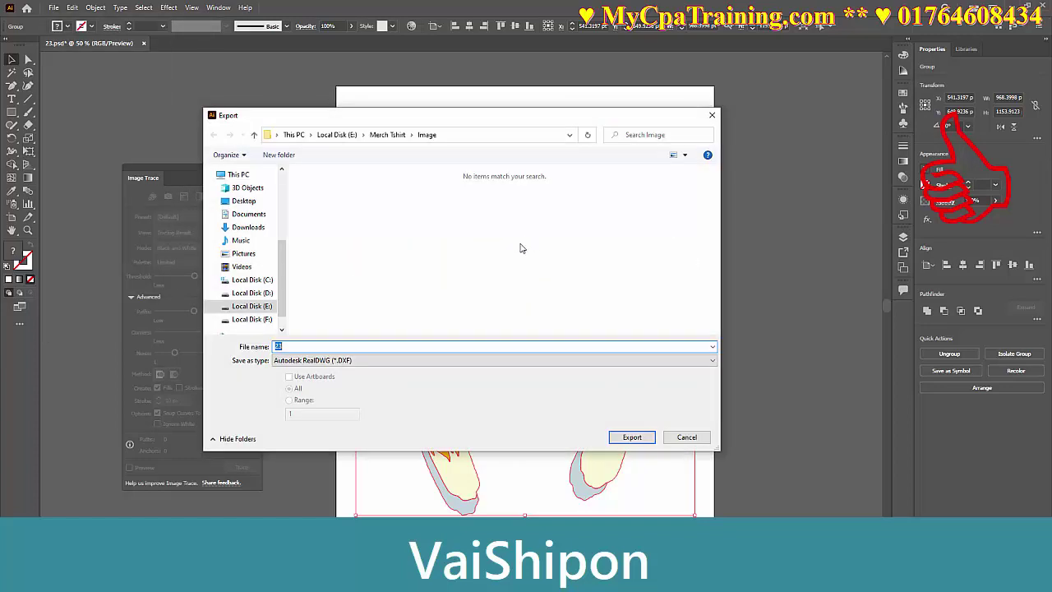
left_click(355, 361)
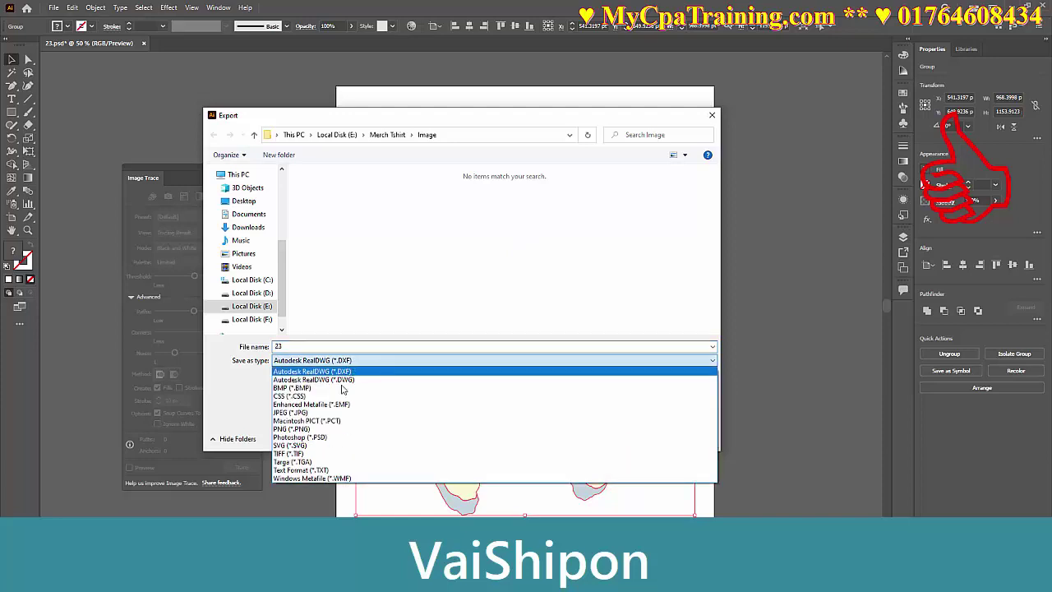
left_click(317, 429)
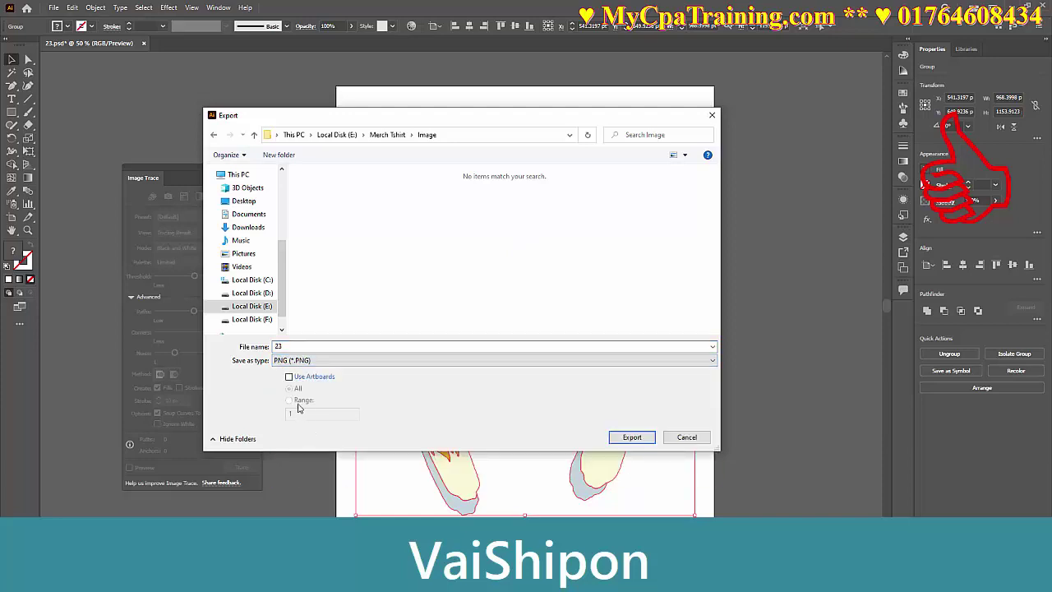
type("100")
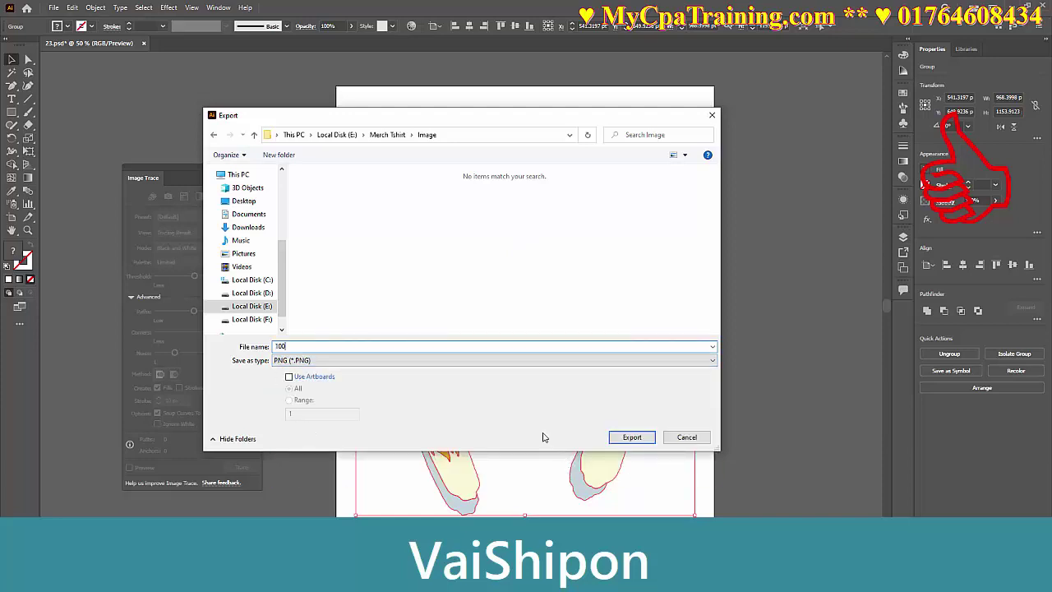
left_click(631, 437)
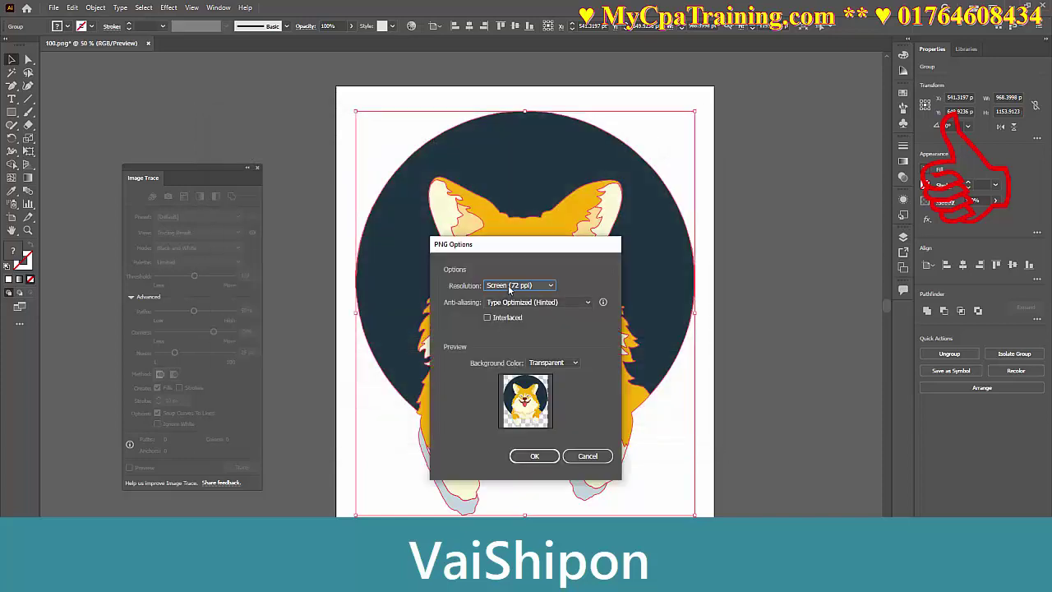
left_click(509, 286)
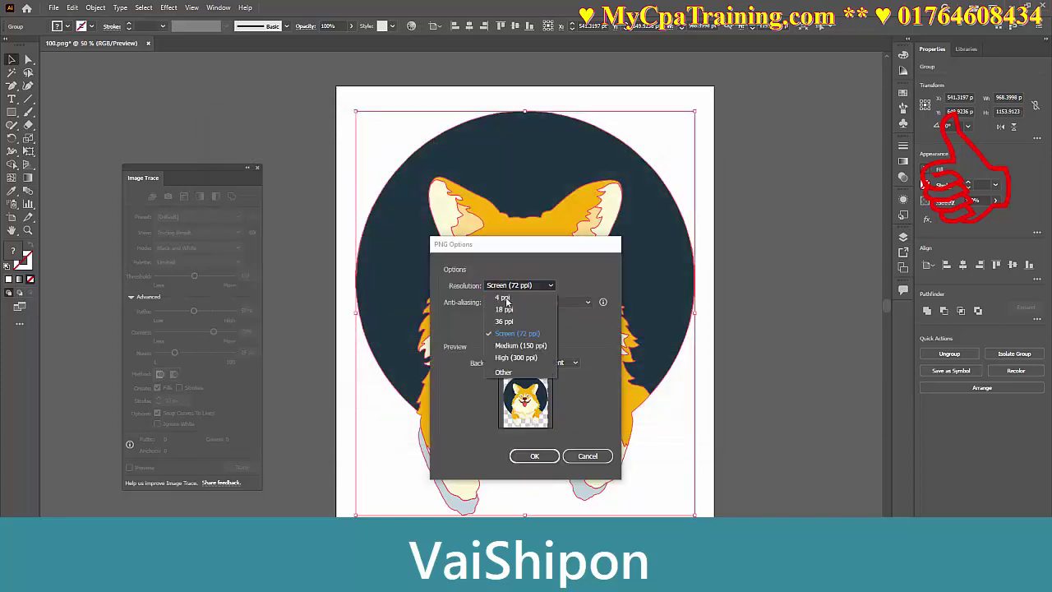
left_click(506, 360)
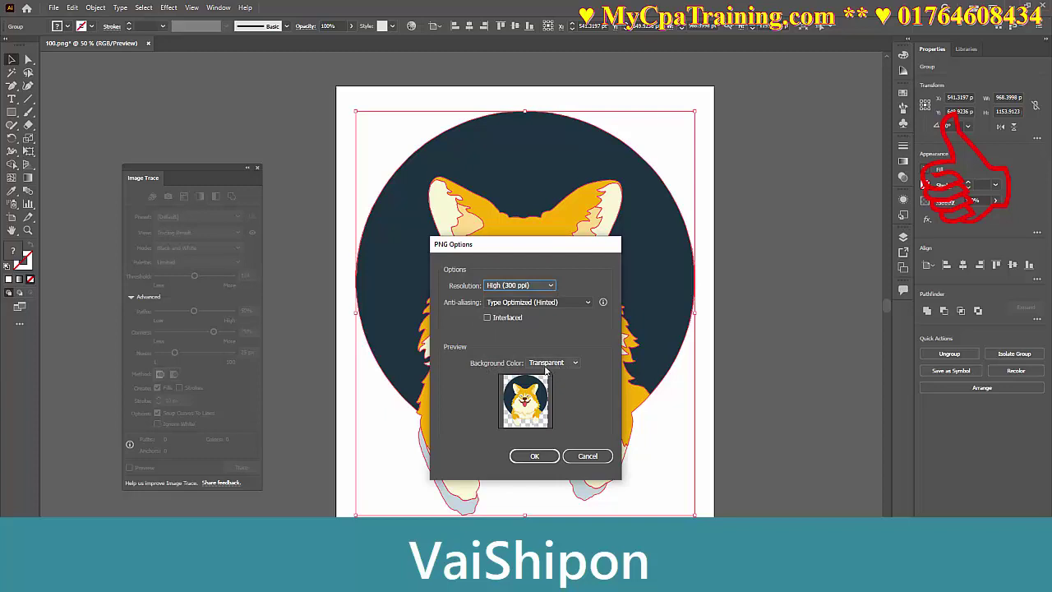
left_click(533, 456)
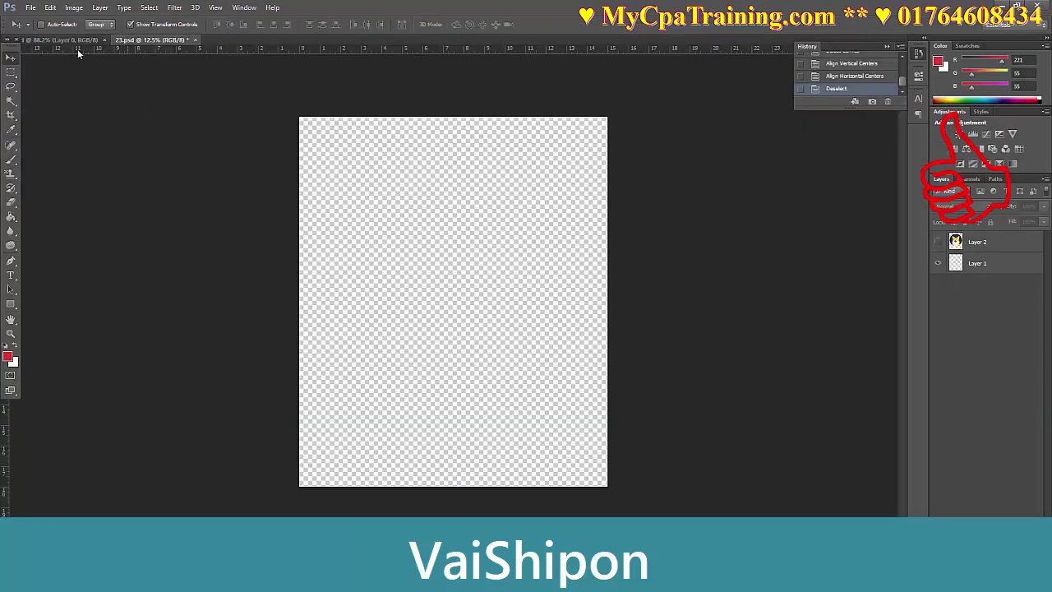
- Switch to Photoshop, open 100.png, and place its dog artwork on the 23.psd canvas
left_click(29, 7)
left_click(42, 29)
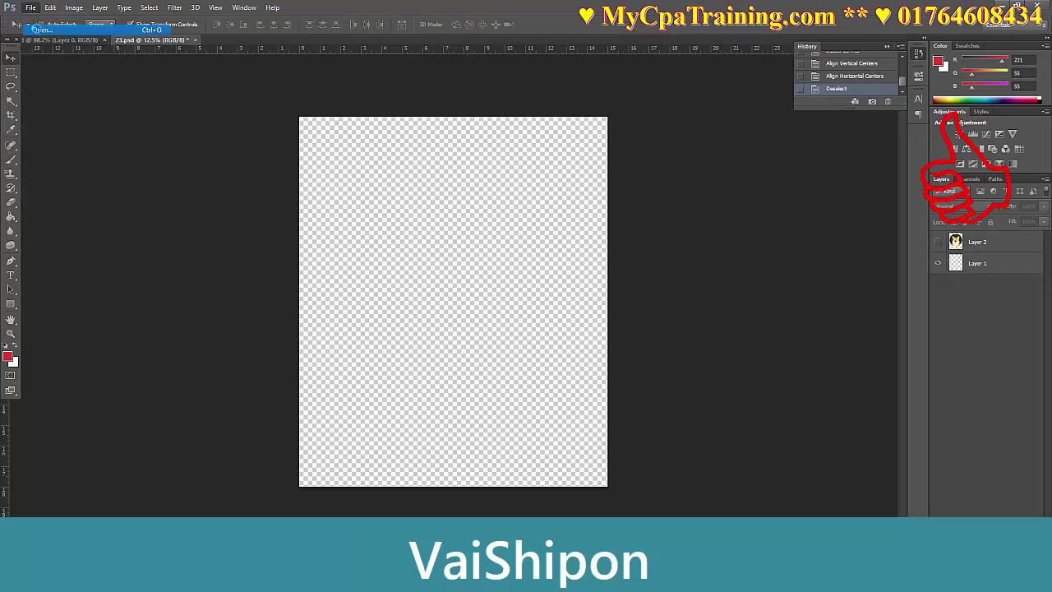
double_click(574, 274)
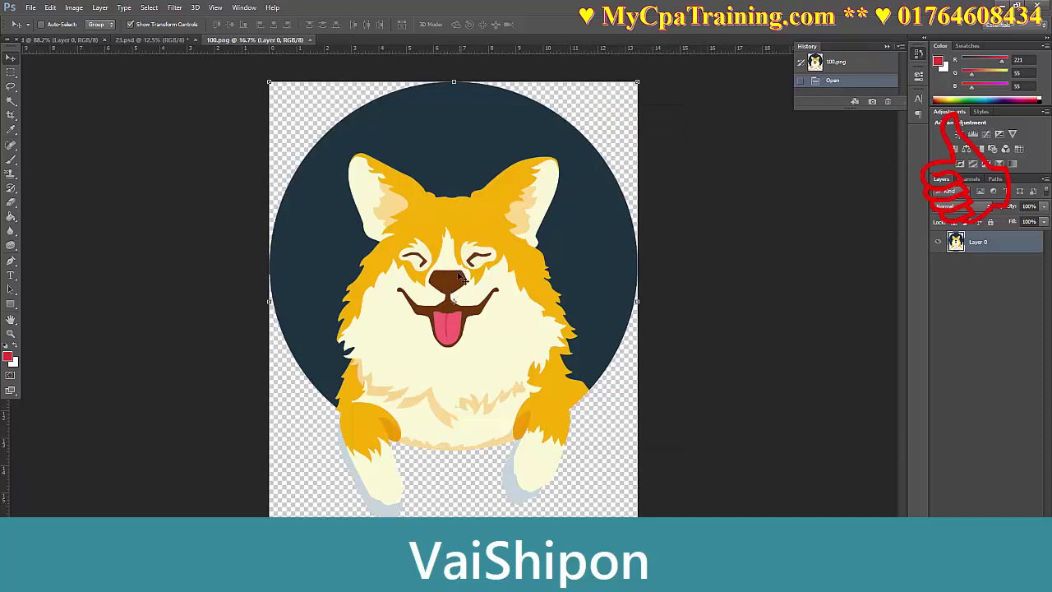
left_click_drag(462, 279, 467, 302)
- Delete the hidden Layer 2 with the old dog, and check Layer 3 by toggling its visibility
left_click(975, 271)
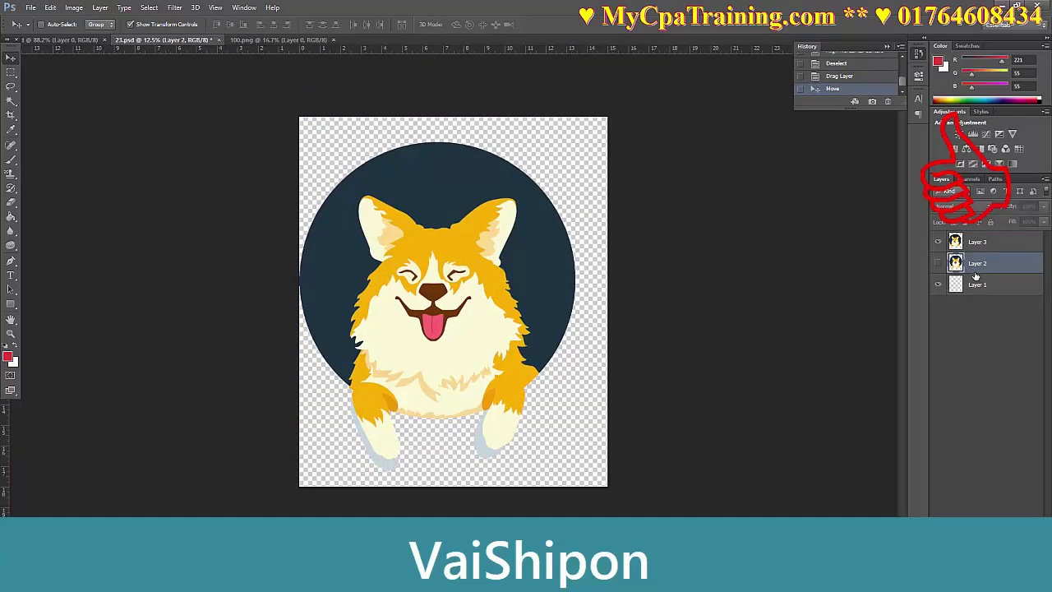
key("Delete")
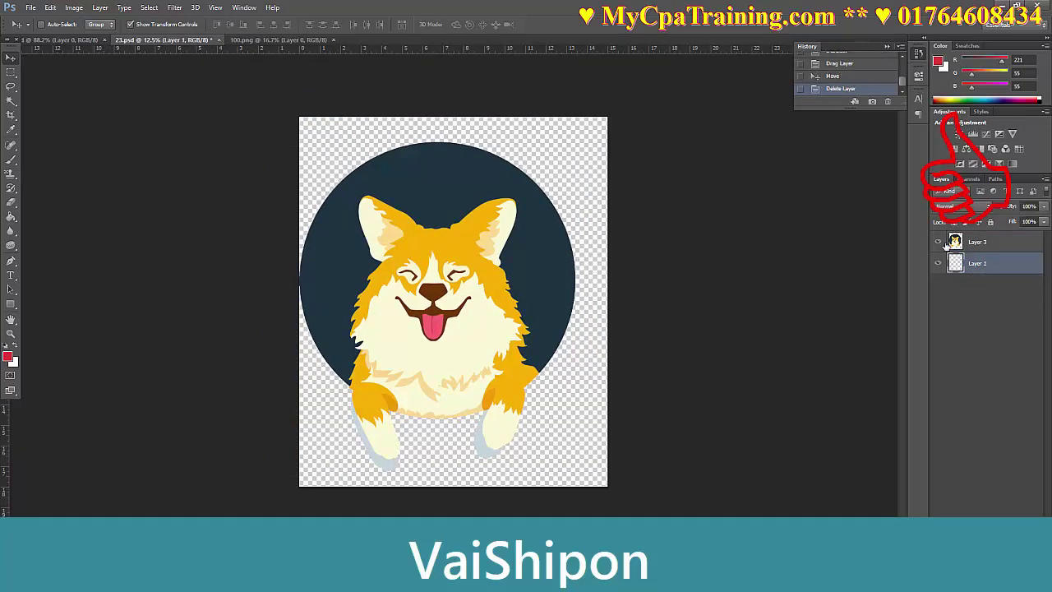
left_click(939, 244)
left_click(939, 243)
- Center the new dog vertically and horizontally on the whole canvas, with Layer 3 and Layer 1 selected together, and deselect
left_click(974, 243, "shift")
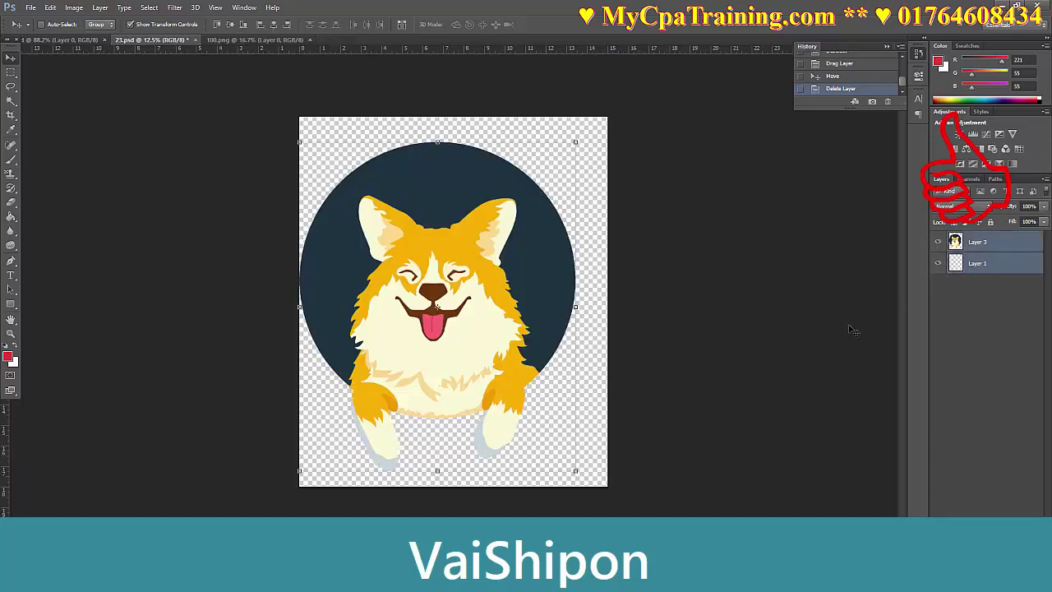
key("ctrl+a")
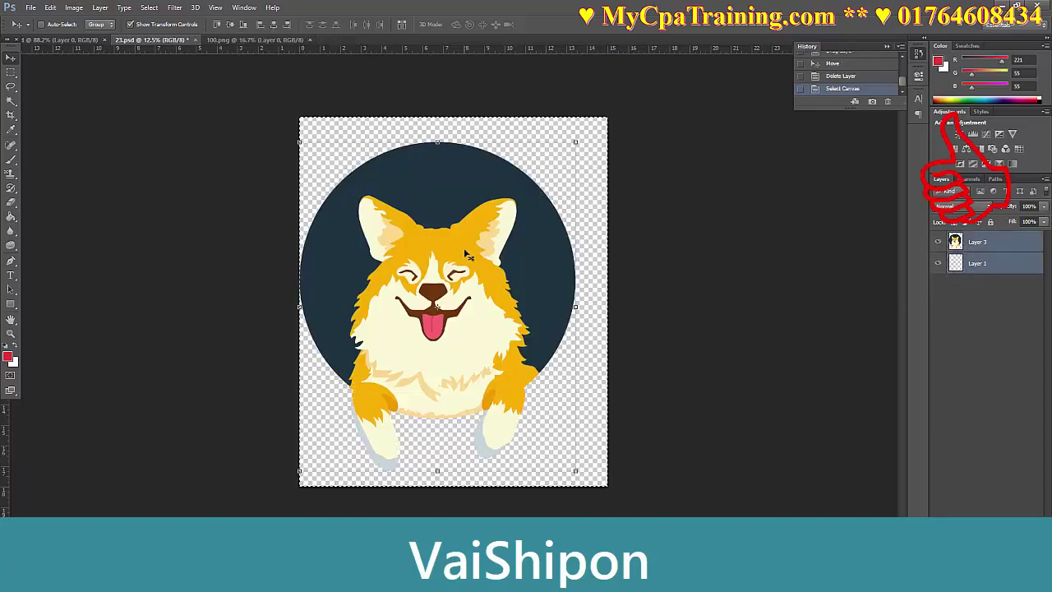
left_click(231, 24)
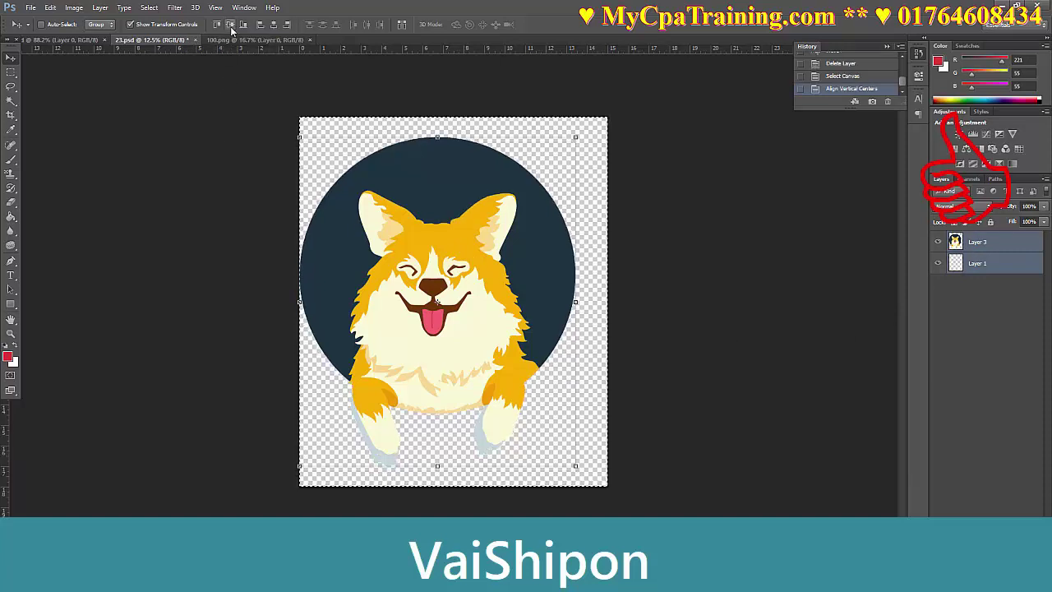
left_click(274, 25)
left_click(274, 25)
left_click(441, 236)
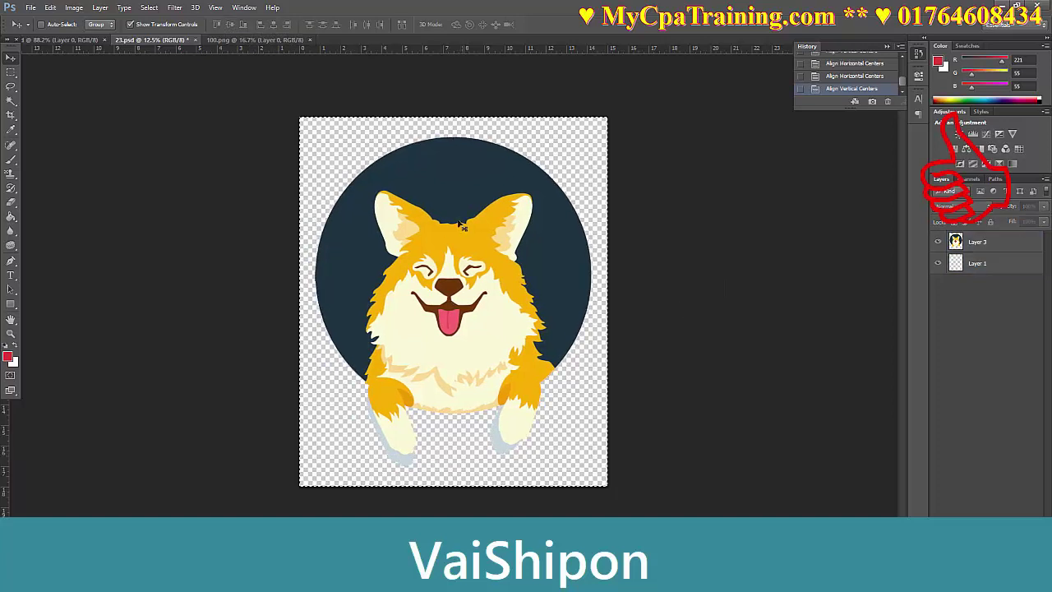
key("ctrl+d")
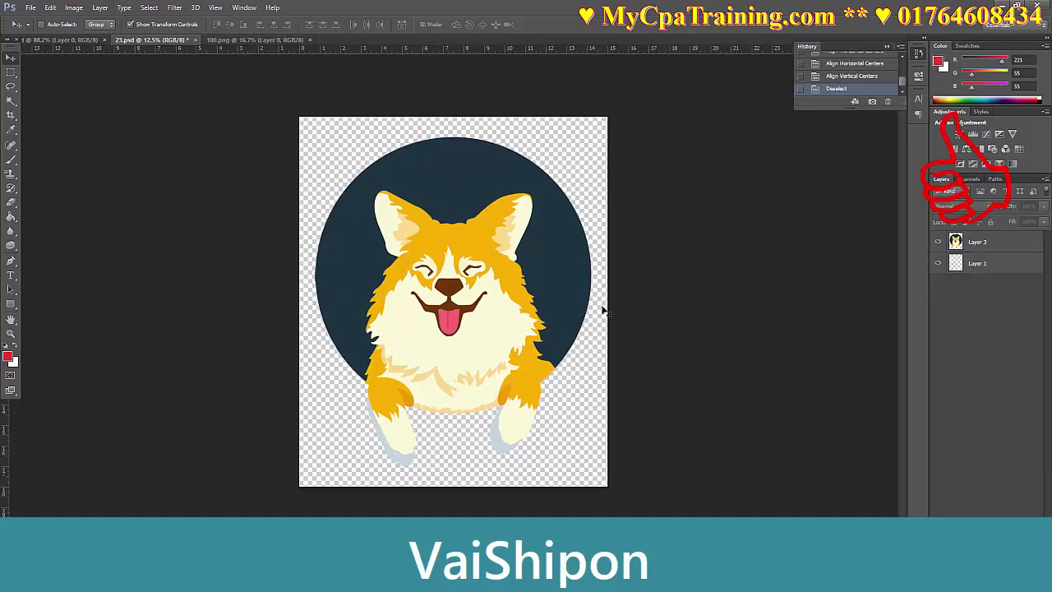
- Save the 4500 by 5400 pixel design for web as a transparent PNG-8 named art 007 in the PNG folder
left_click(31, 7)
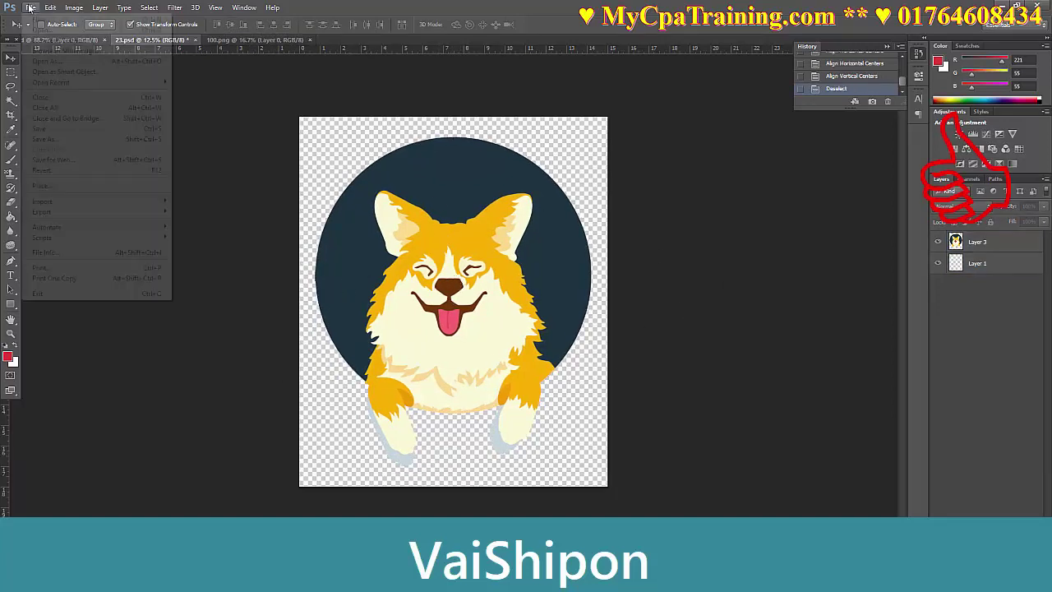
left_click(45, 160)
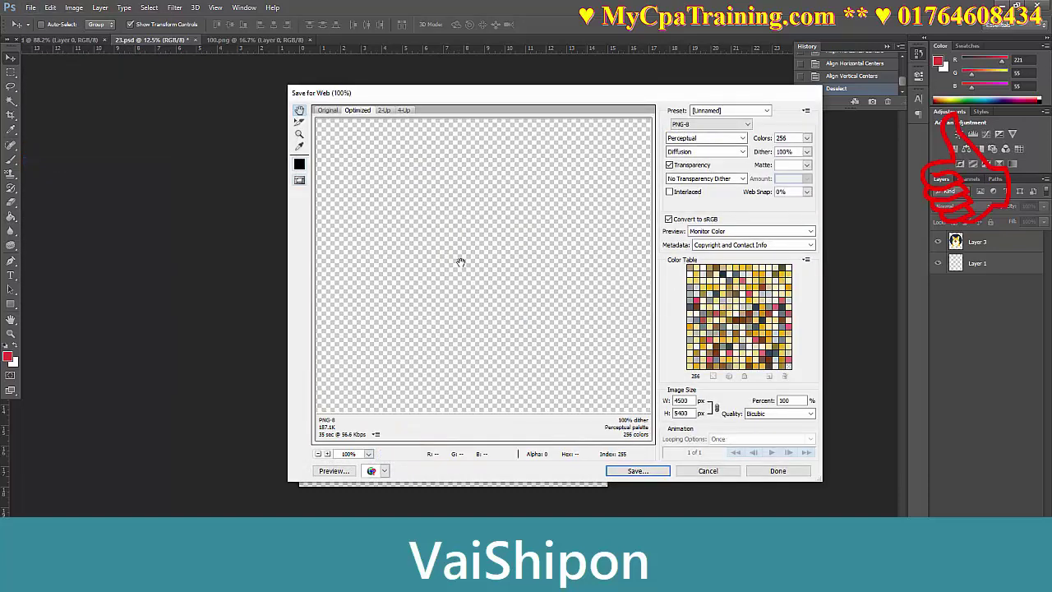
left_click_drag(461, 261, 551, 279)
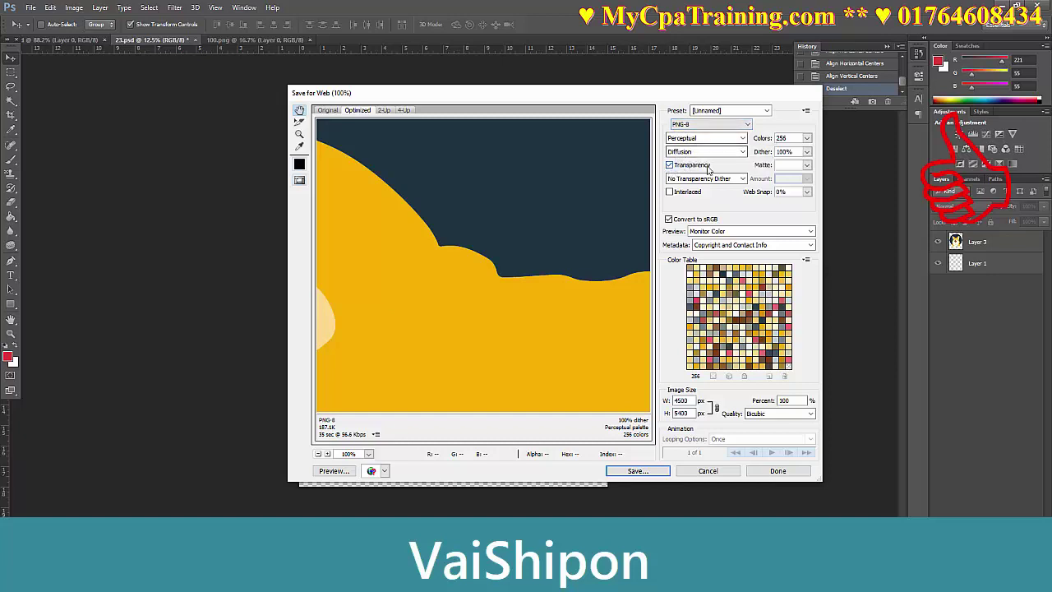
left_click(634, 471)
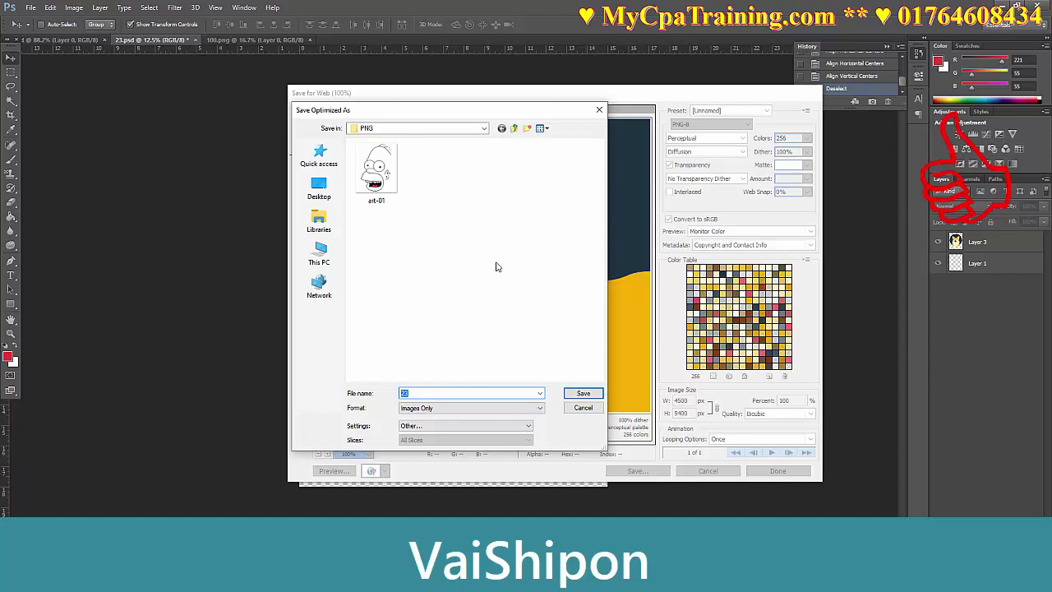
type("art")
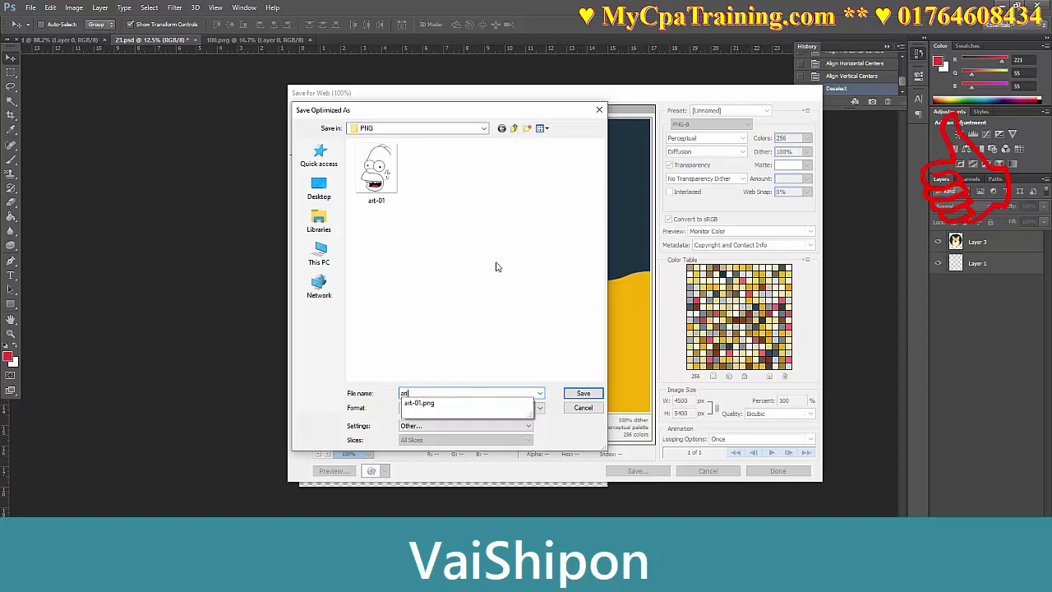
key("Escape")
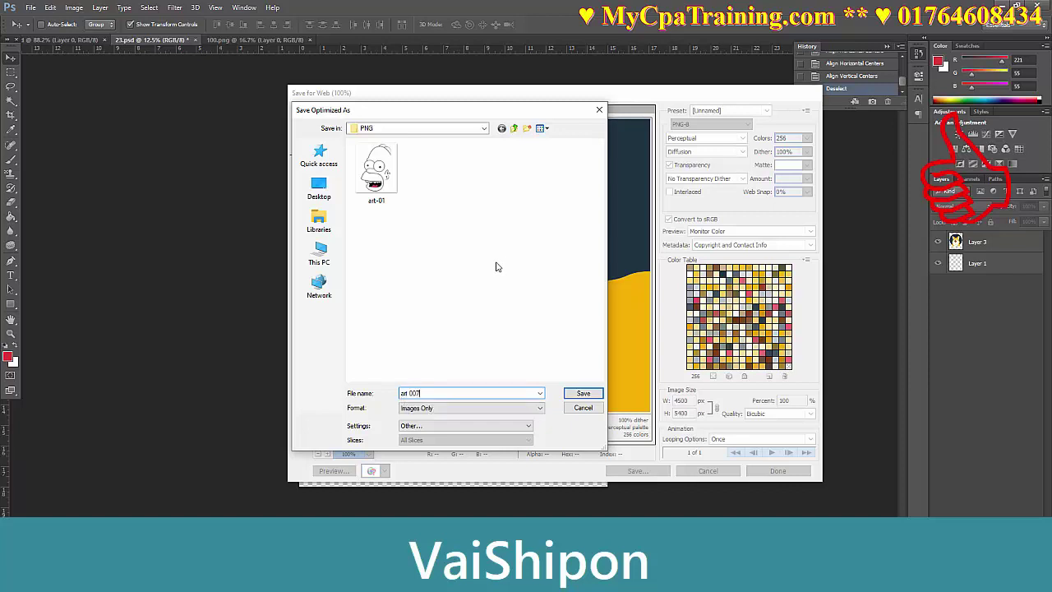
left_click(581, 393)
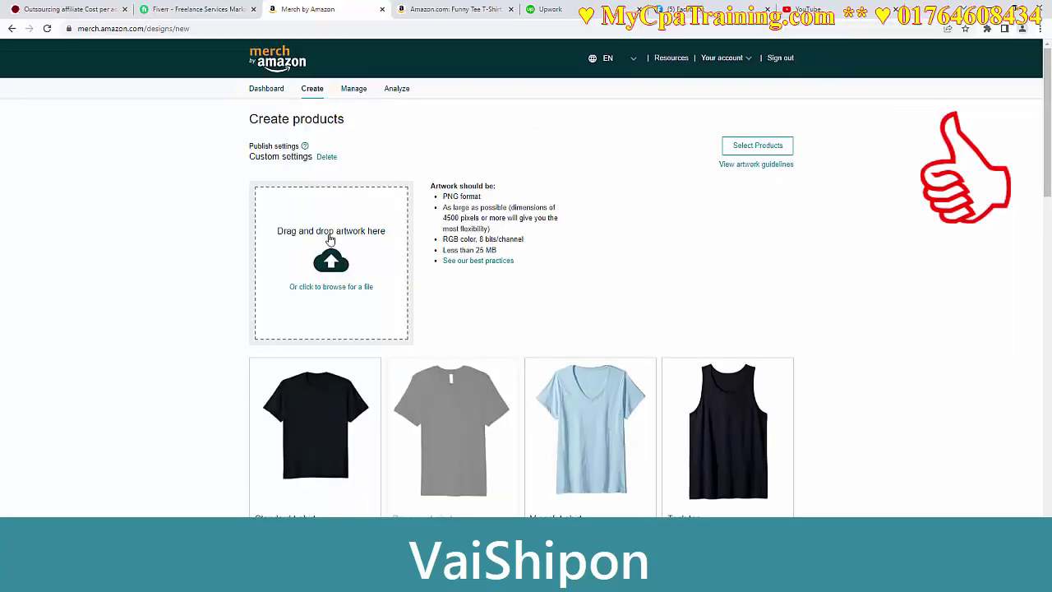
- On the Merch by Amazon Create page in the browser, clear all preselected products in every marketplace
left_click(743, 149)
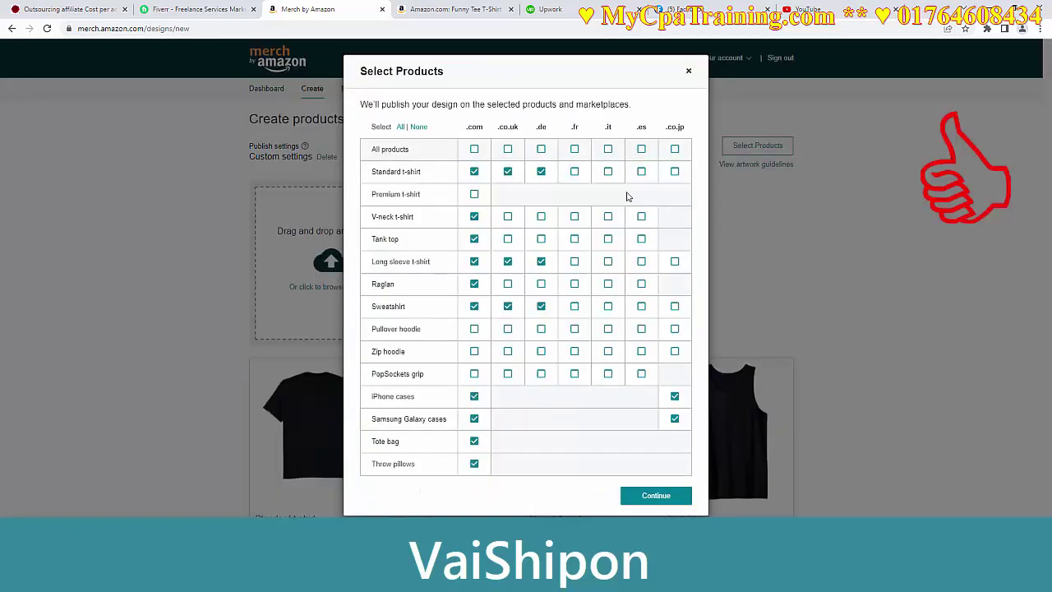
left_click(475, 149)
left_click(474, 150)
left_click(508, 149)
left_click(508, 150)
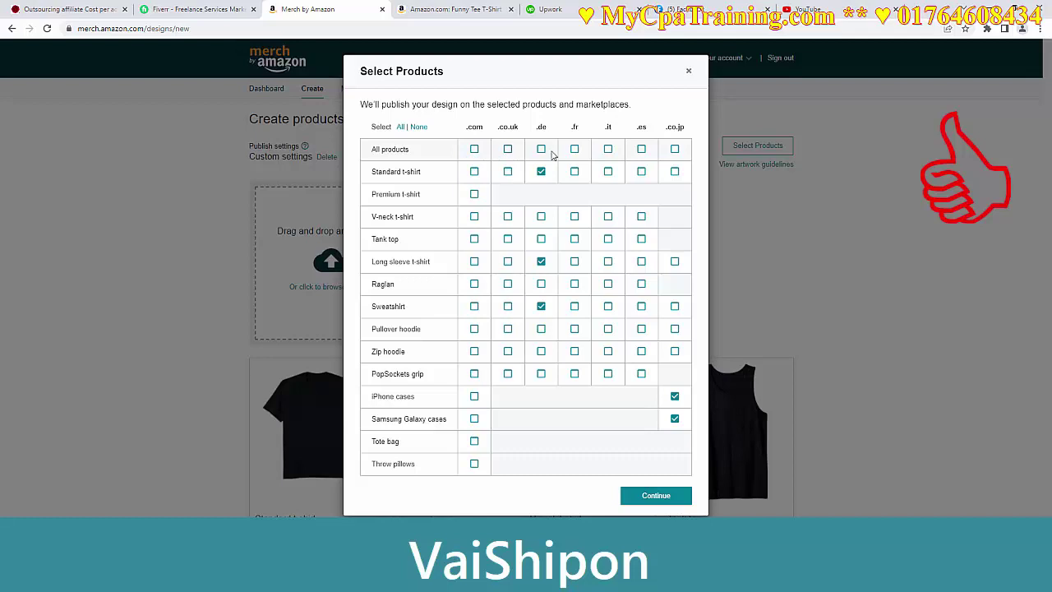
left_click(542, 151)
left_click(542, 151)
left_click(674, 151)
left_click(674, 151)
- Choose Standard t-shirt for .com and .co.uk and Premium t-shirt for .com as the products to publish
left_click(475, 172)
left_click(508, 173)
left_click(474, 195)
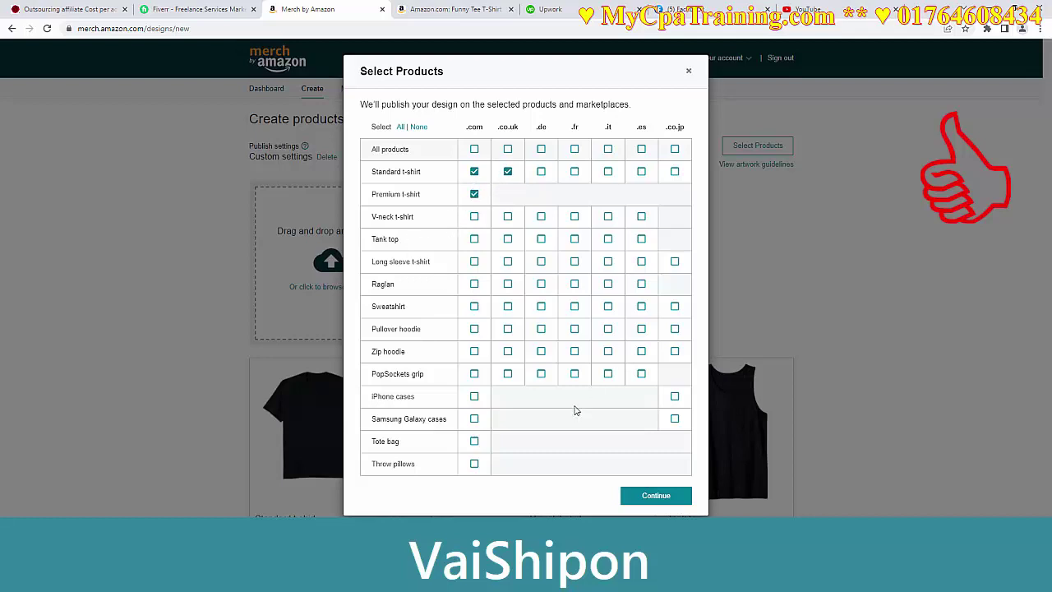
left_click(650, 496)
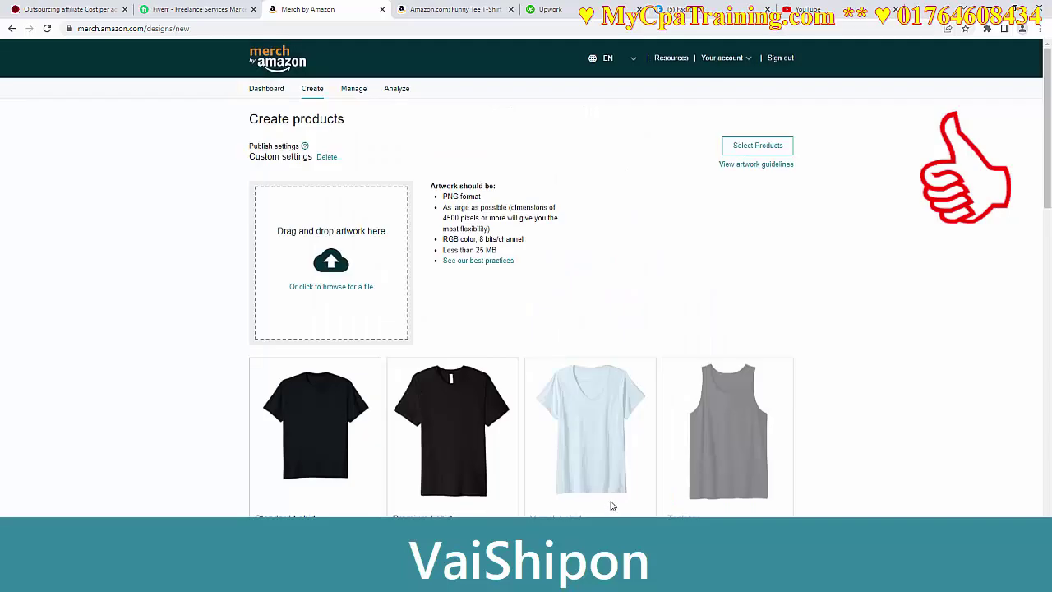
- Upload the dog design PNG from the PNG folder as the product artwork
left_click(363, 288)
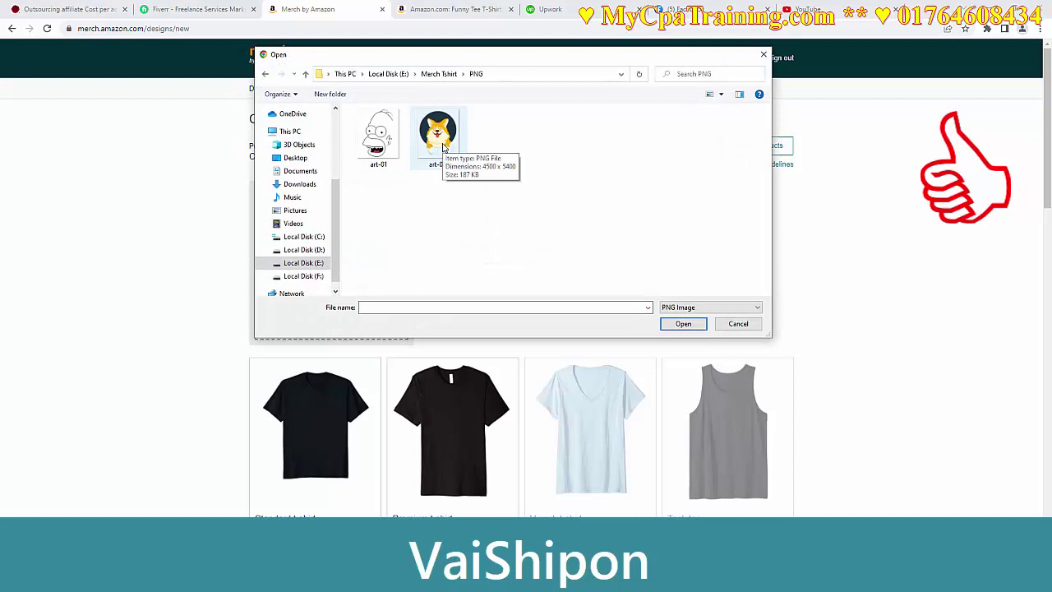
double_click(438, 135)
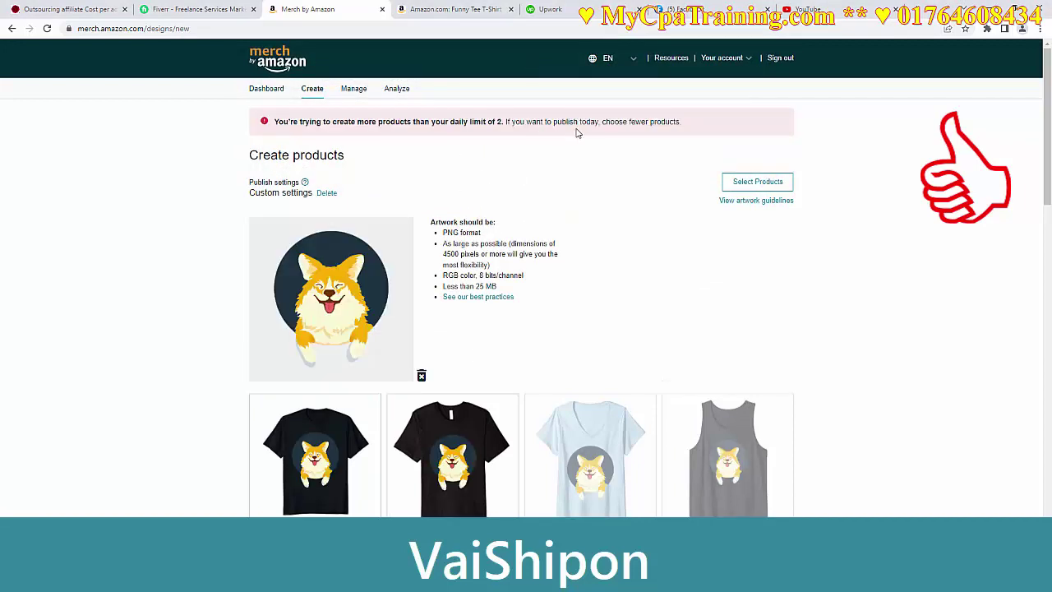
- Remove the Premium t-shirt on .com from the selected products and apply the selection
scroll(582, 132, "down", 2)
left_click(755, 74)
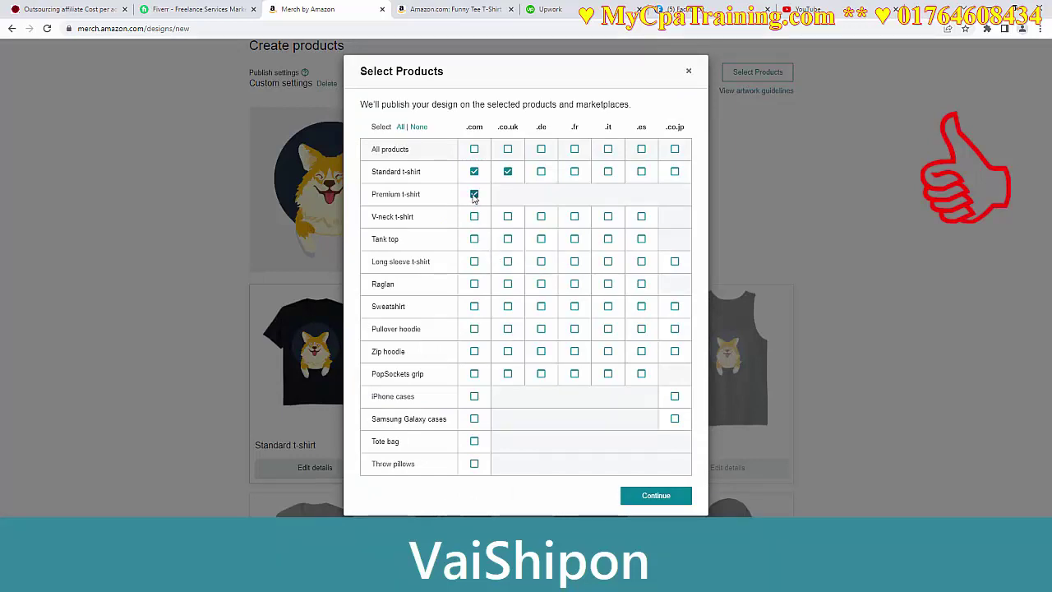
left_click(654, 495)
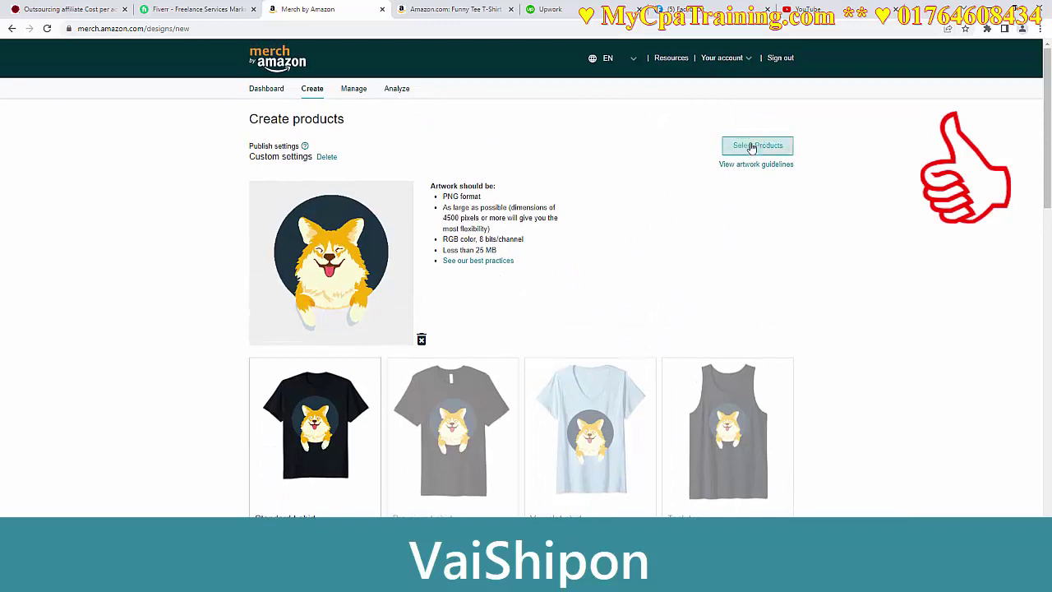
- Review the selected products and marketplaces for the design
left_click(750, 147)
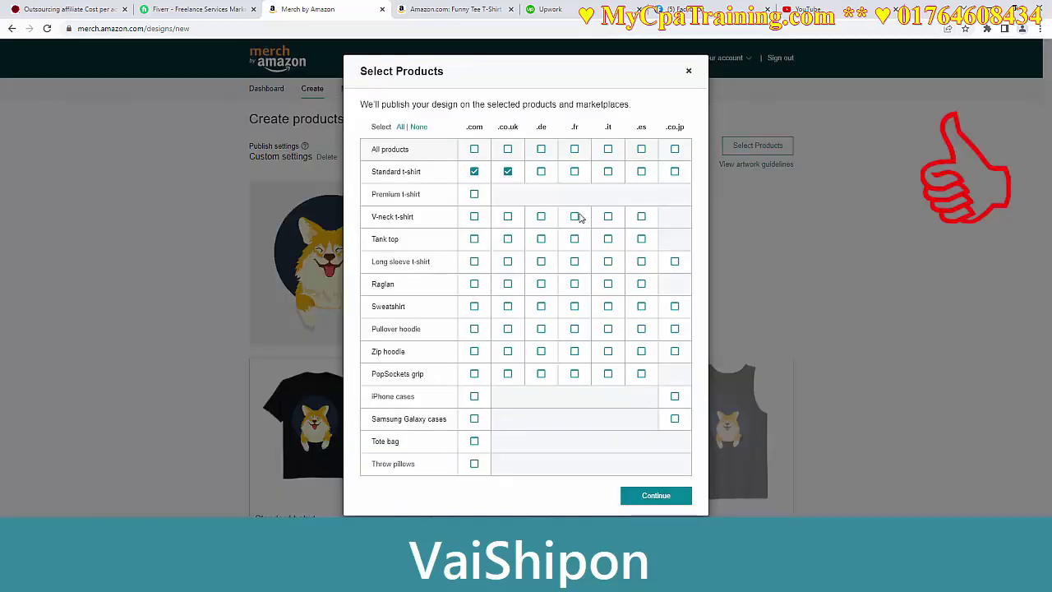
left_click(689, 71)
- Replace the English design title with "Dog Tee for Dog lovers"
scroll(461, 353, "down", 2)
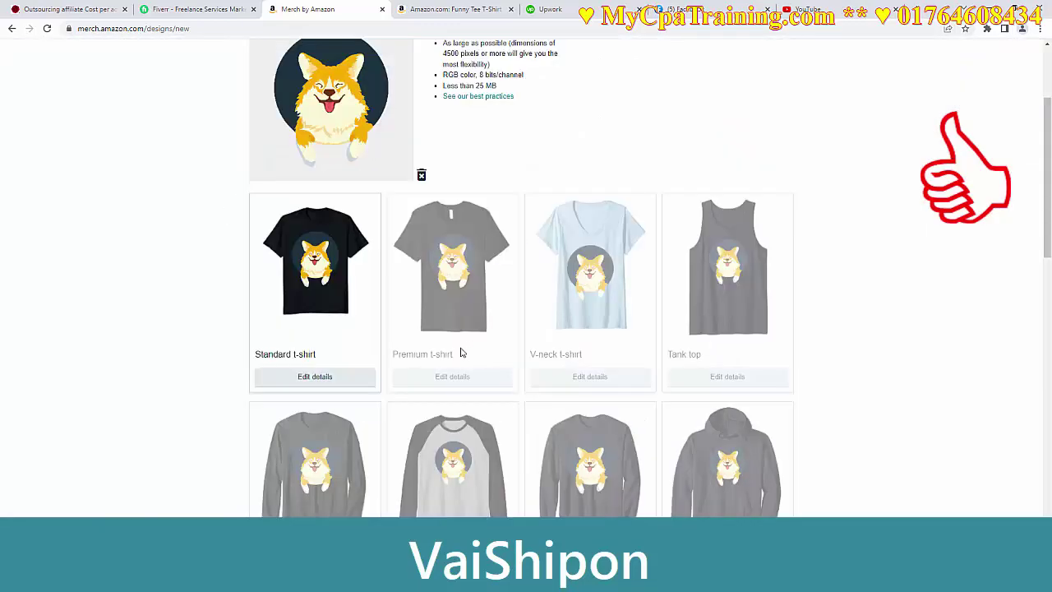
scroll(461, 352, "down", 10)
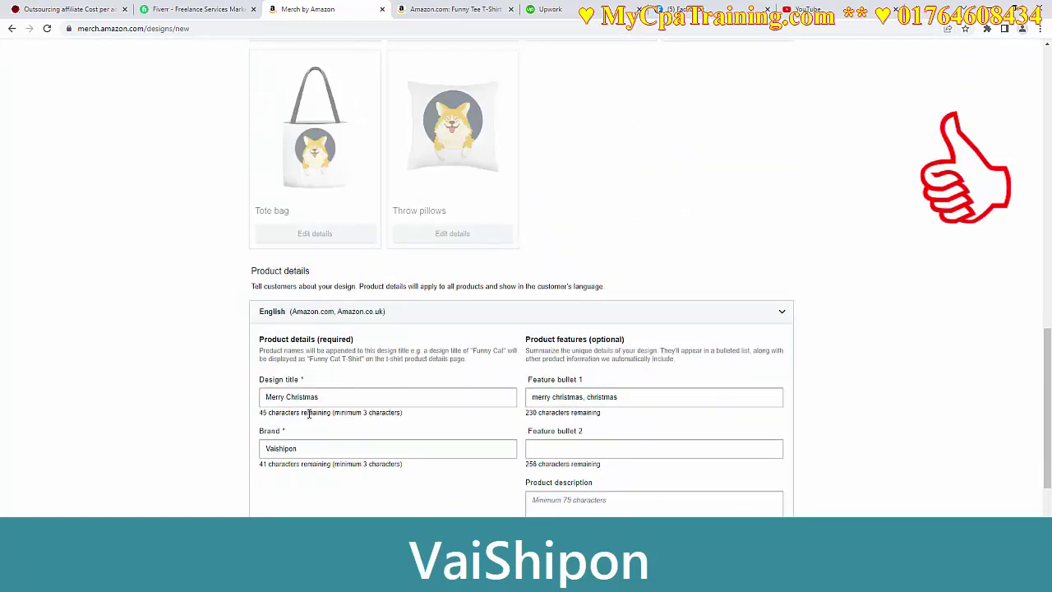
triple_click(281, 401)
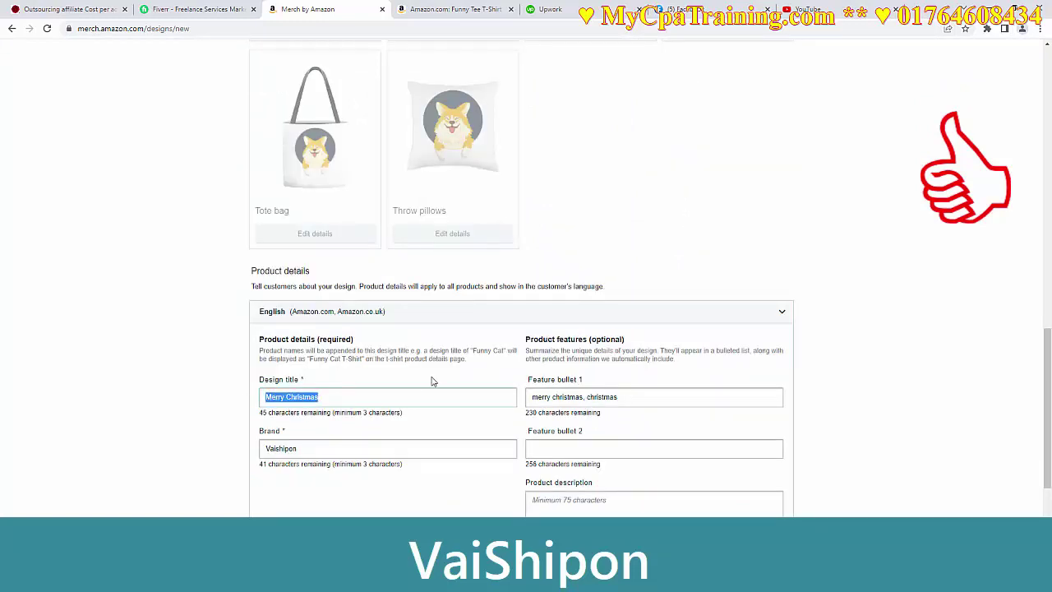
type("Dog")
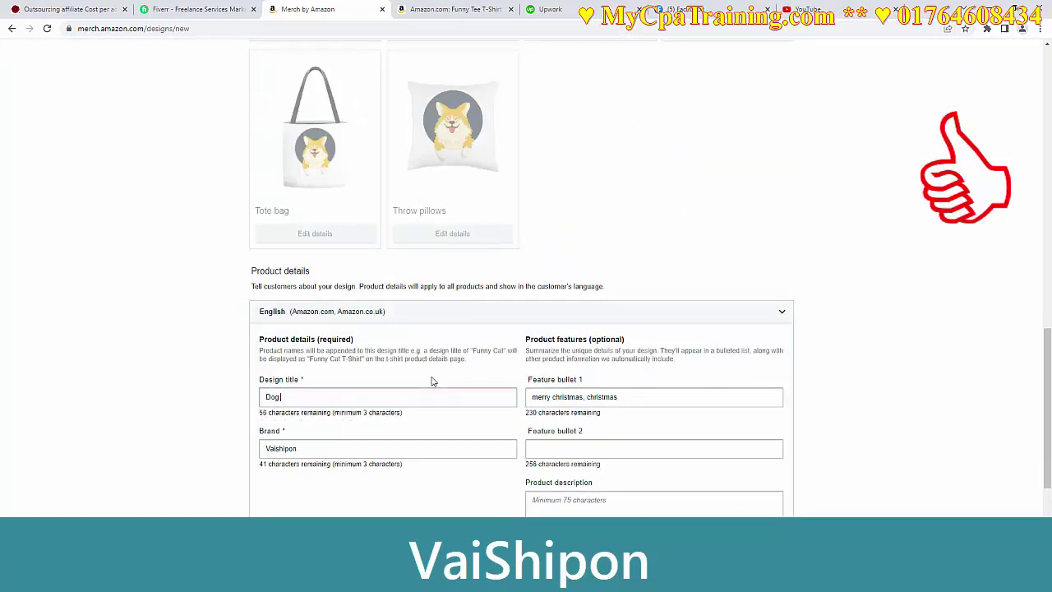
type(" Tees for")
key("BackSpace")
key("BackSpace")
key("BackSpace")
key("BackSpace")
key("BackSpace")
type("for Dog lover")
- Replace the text of Feature bullet 1 with "dog tee, tee,", trying a t-shirt keyword and removing it again
scroll(575, 405, "down", 2)
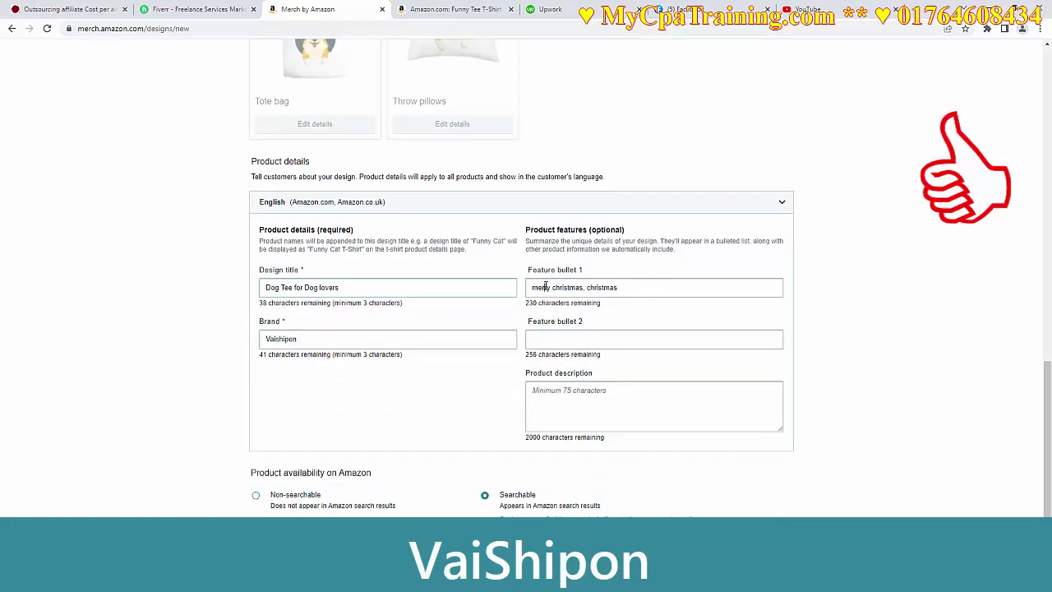
left_click(617, 293)
left_click_drag(621, 288, 530, 288)
type("dog tee, tee, t shirt")
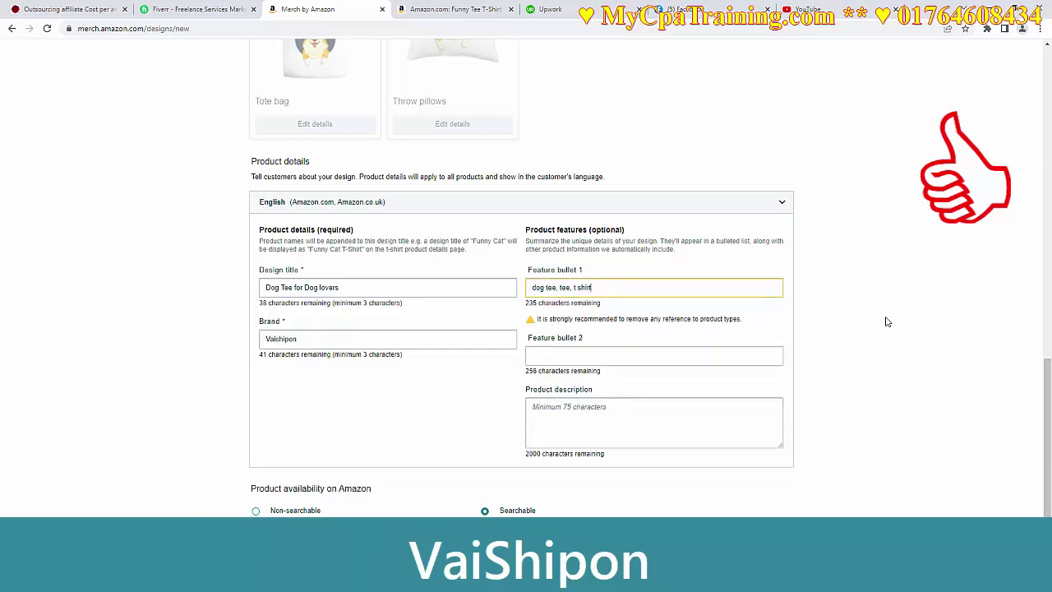
key("BackSpace")
key("BackSpace")
key("BackSpace")
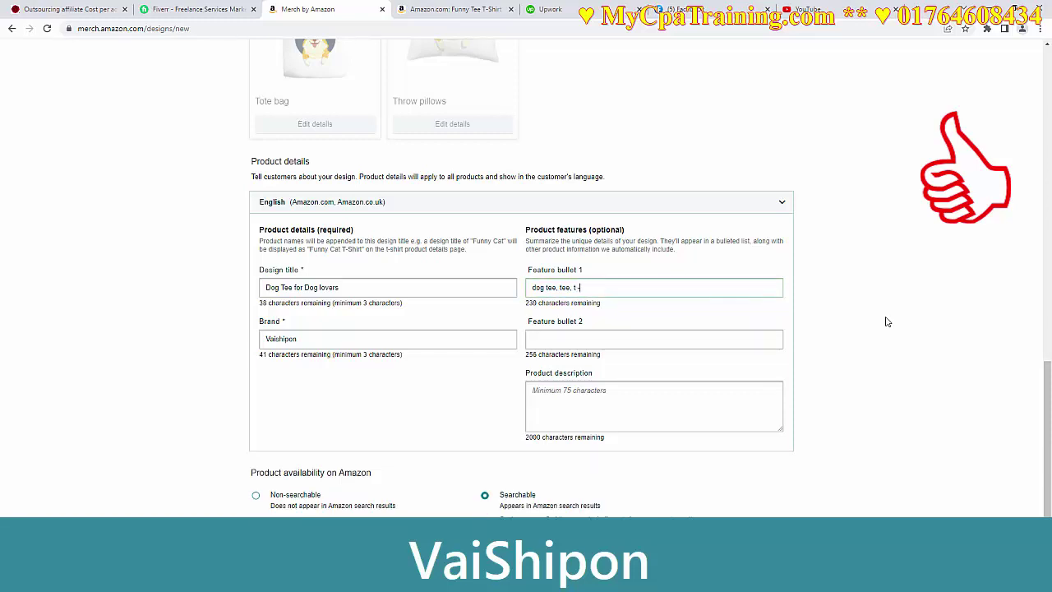
type("shirt")
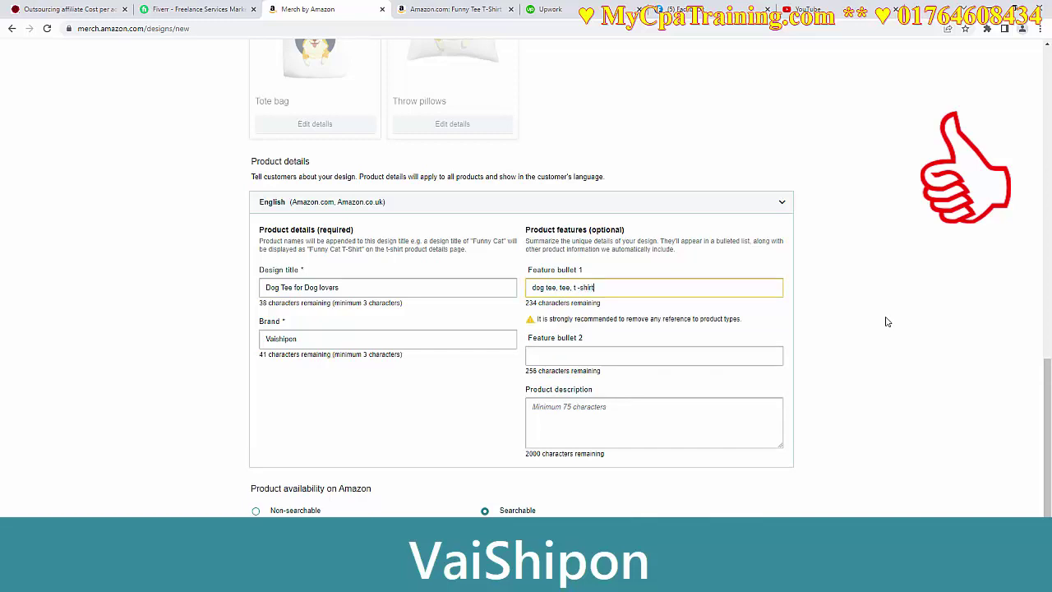
key("BackSpace")
key("BackSpace")
key("BackSpace")
key("BackSpace")
key("BackSpace")
key("BackSpace")
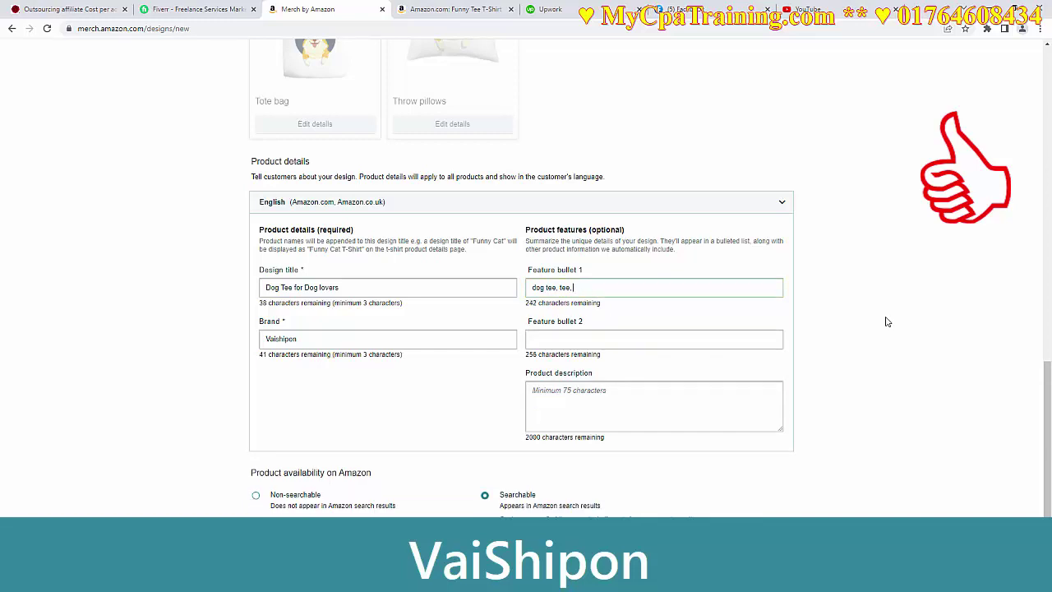
- Extend Feature bullet 1 with the keywords "dog design, dog tees,"
type("dog")
type(" design, dotg s")
type("rt")
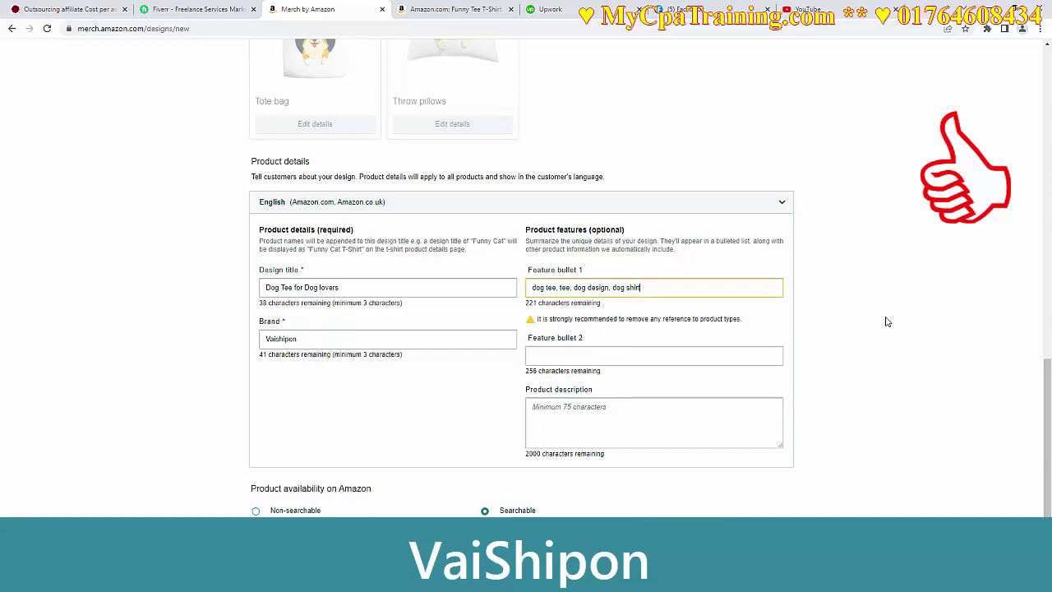
key("BackSpace")
key("BackSpace")
type("tees,")
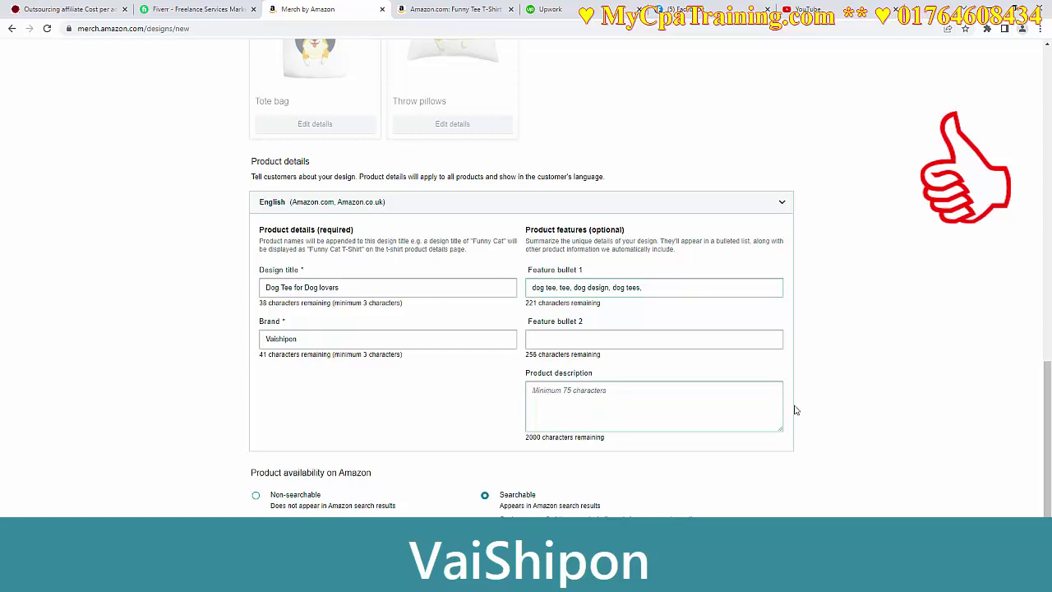
- Enter the product description "This is a dog tee design for dog lovers. all dog lovers will love this dog tee."
scroll(596, 345, "up", 20)
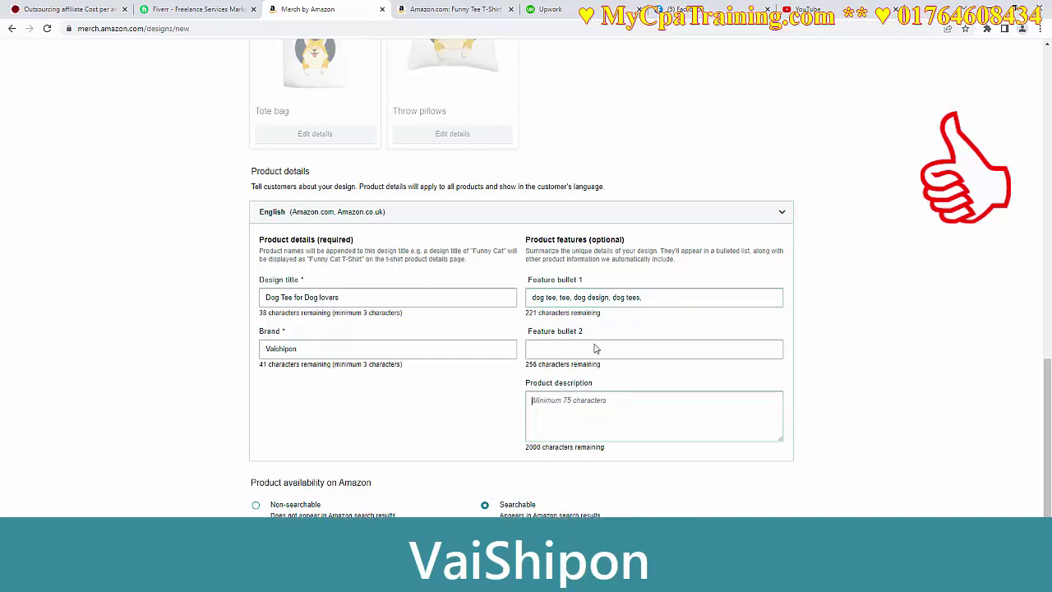
scroll(600, 329, "down", 20)
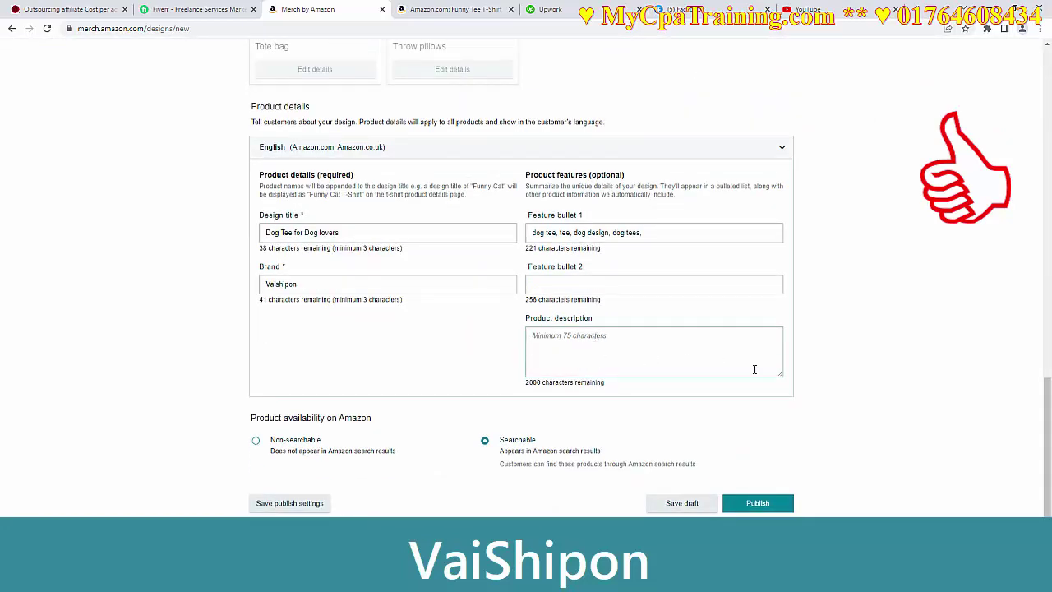
type("This")
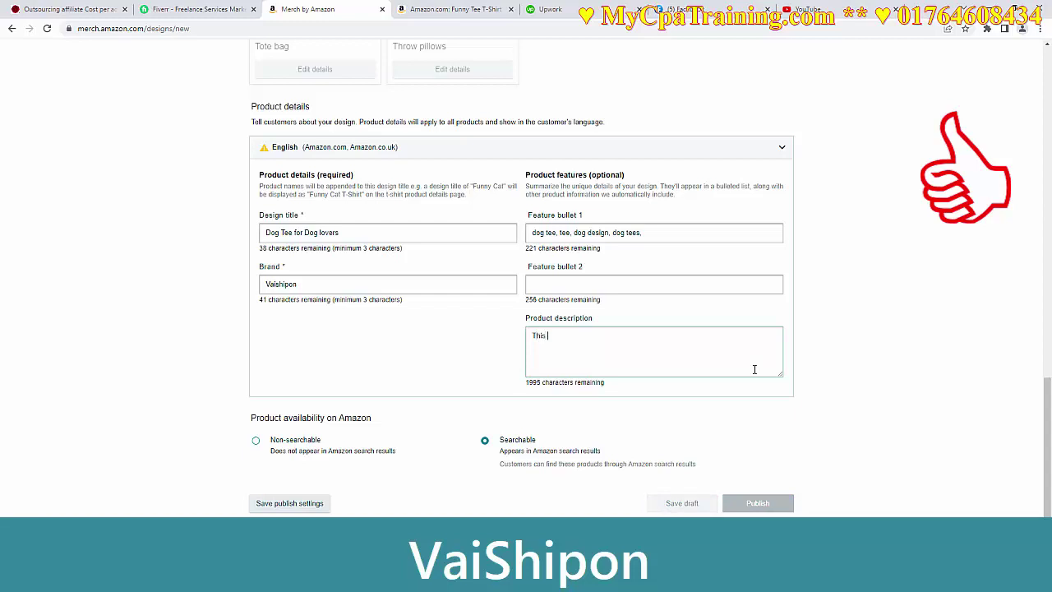
type(" is a dog tee design for dog lovers.  all dog lovers w")
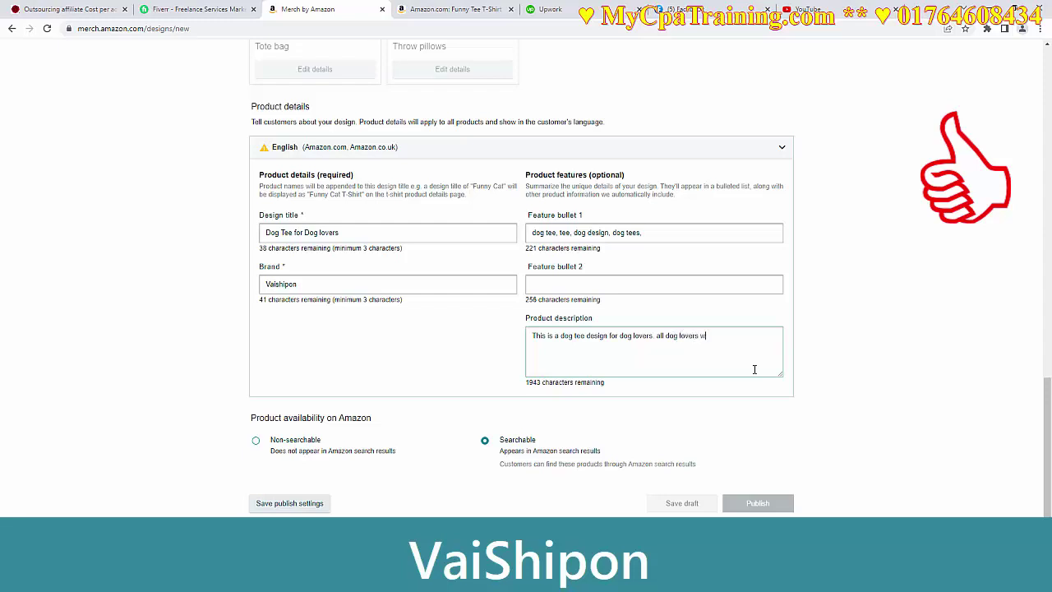
type("ill love this dog t")
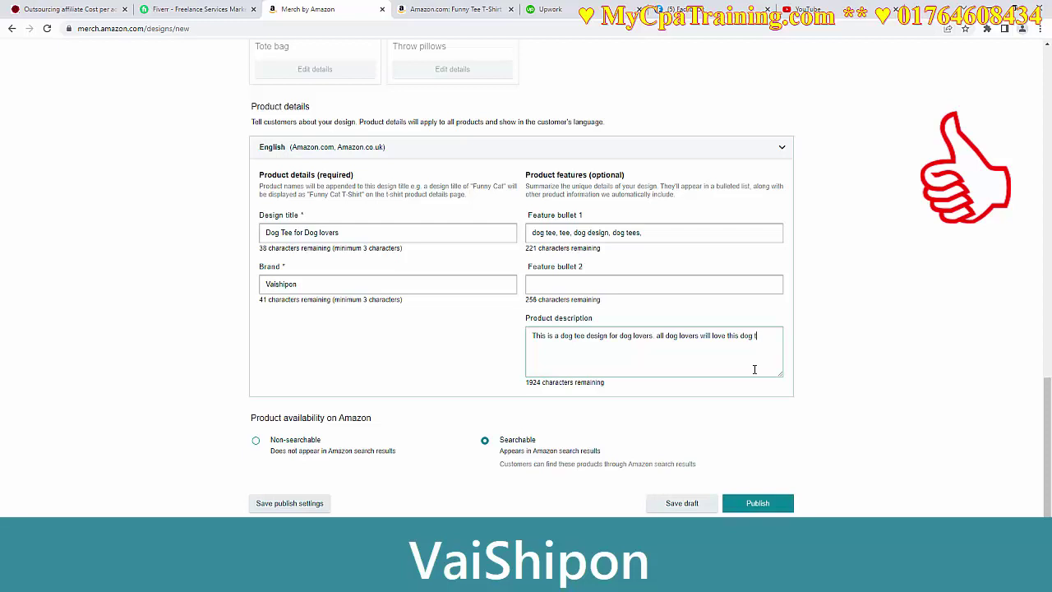
type("ee.")
- Open the Standard t-shirt's details for editing and check the back side of the shirt
scroll(732, 460, "down", 1)
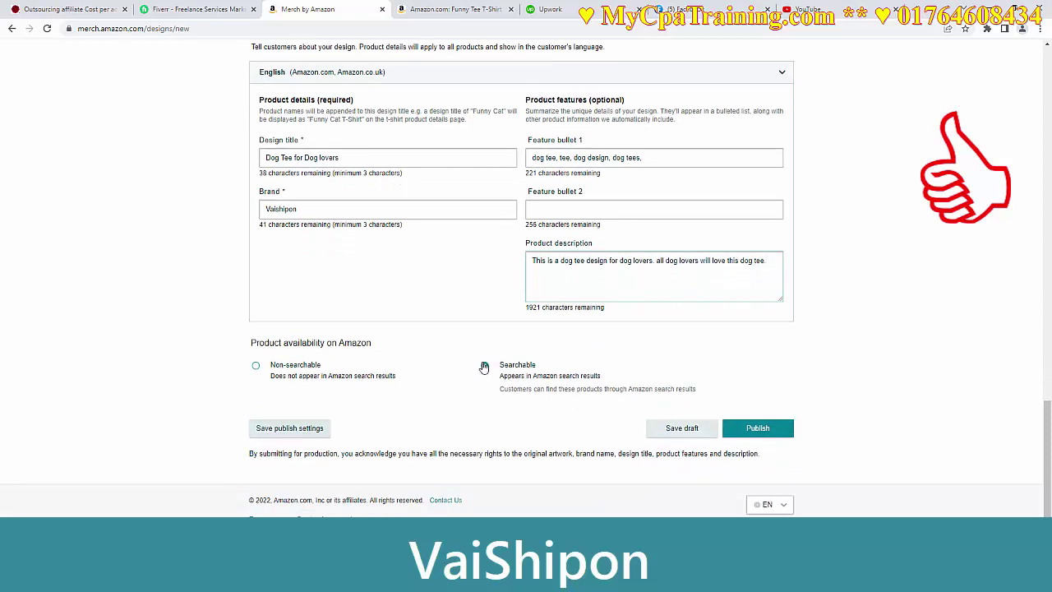
scroll(493, 386, "up", 10)
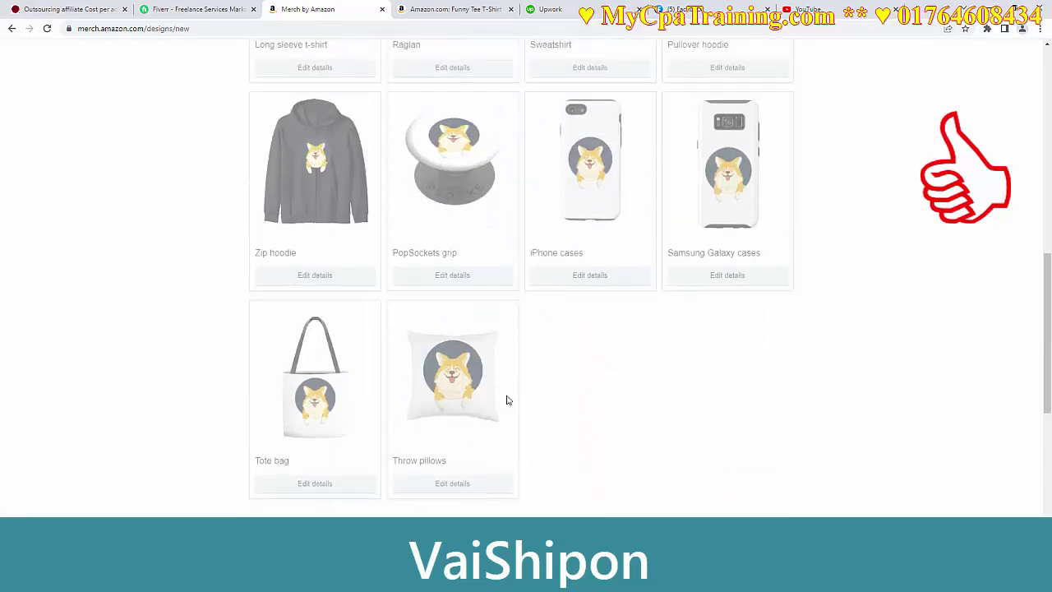
scroll(509, 399, "up", 5)
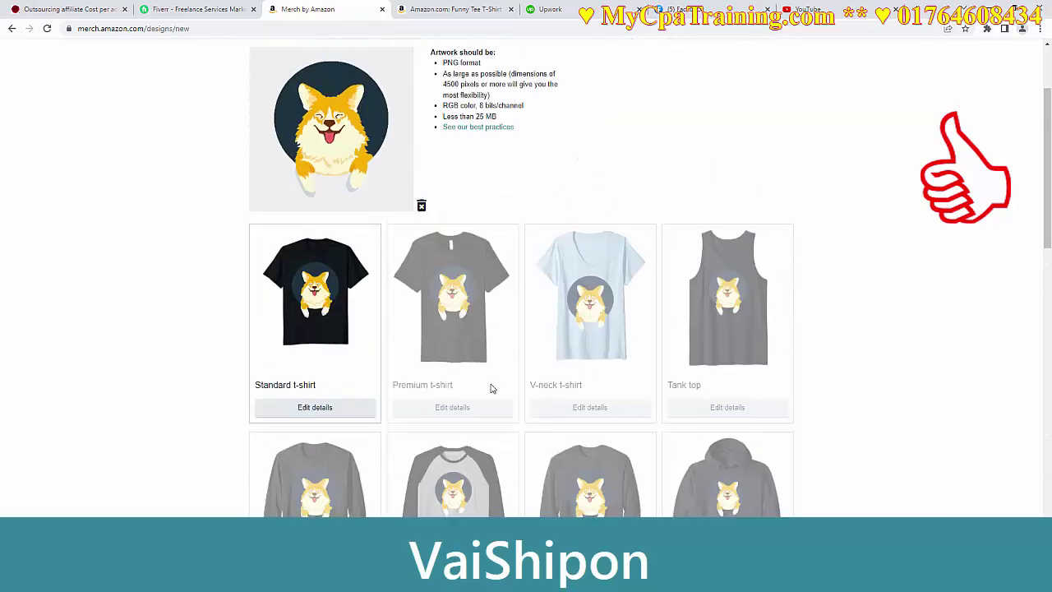
left_click(315, 412)
scroll(377, 415, "down", 2)
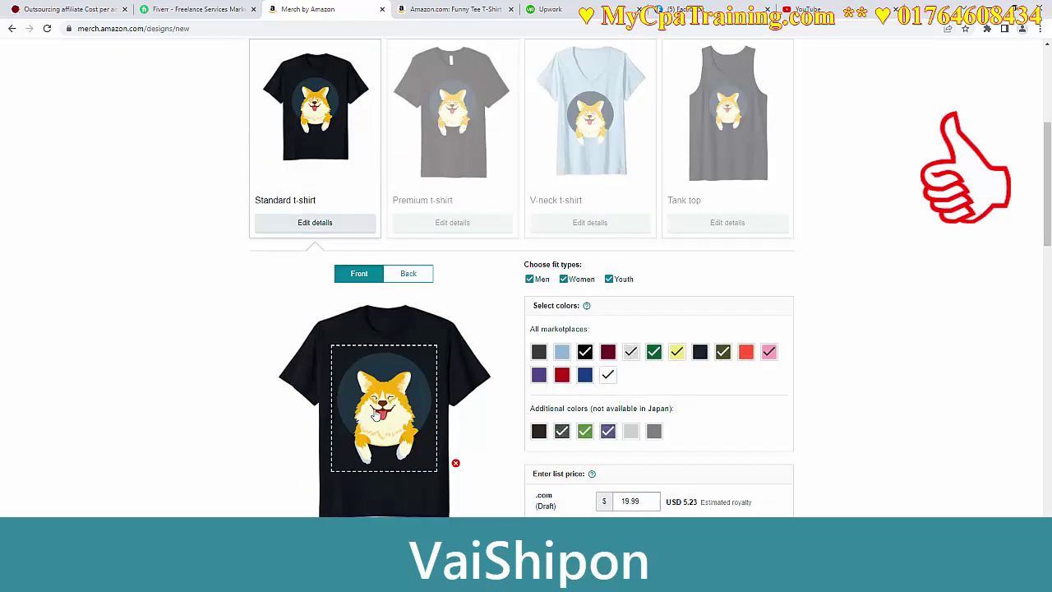
scroll(668, 385, "down", 1)
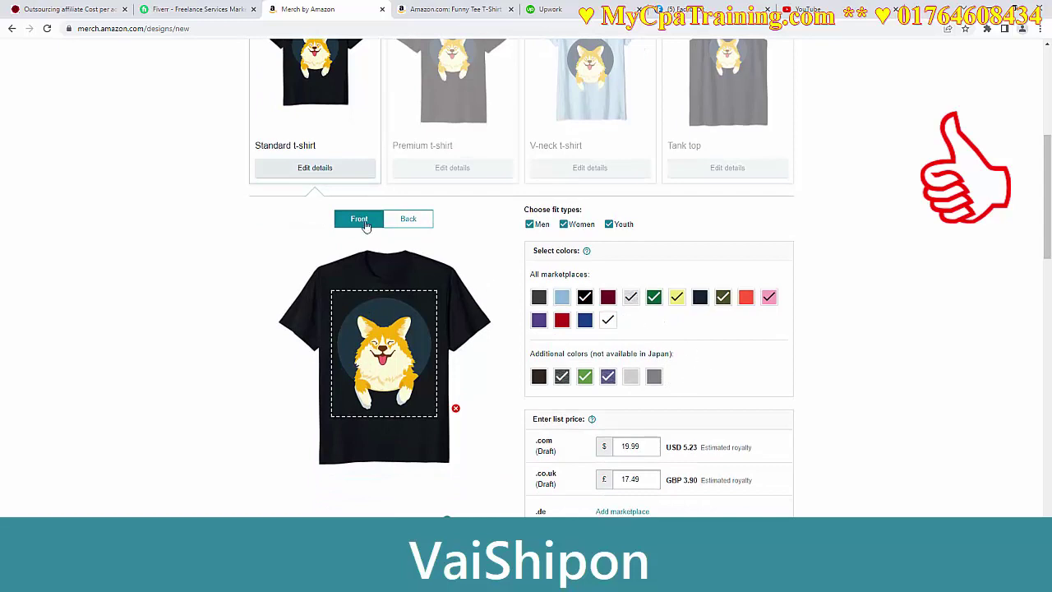
left_click(407, 222)
- Add red to the Standard t-shirt's colors and deselect the dark grey among the additional colors
left_click(561, 321)
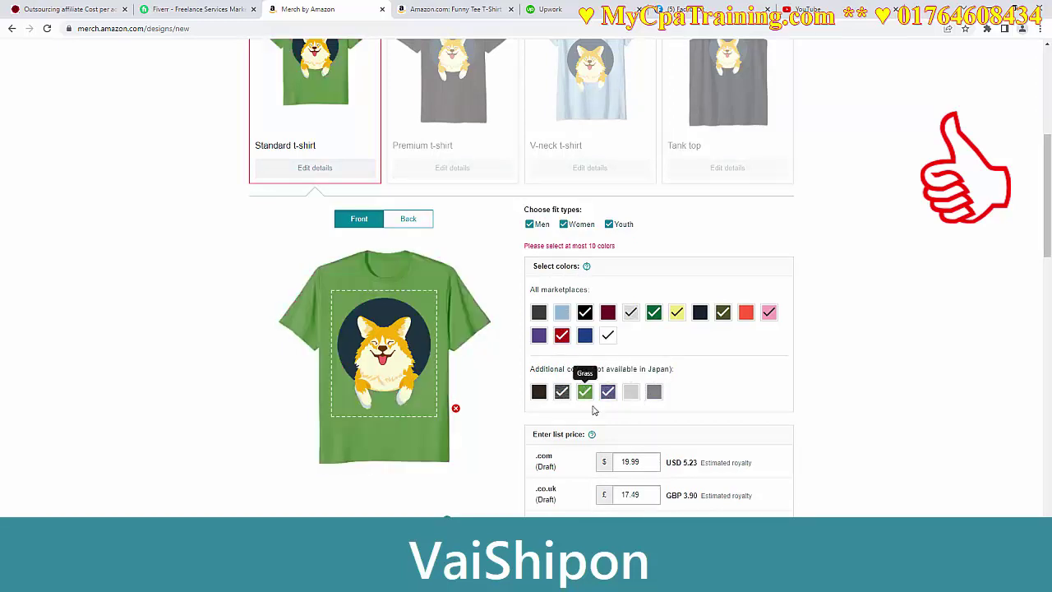
left_click(562, 391)
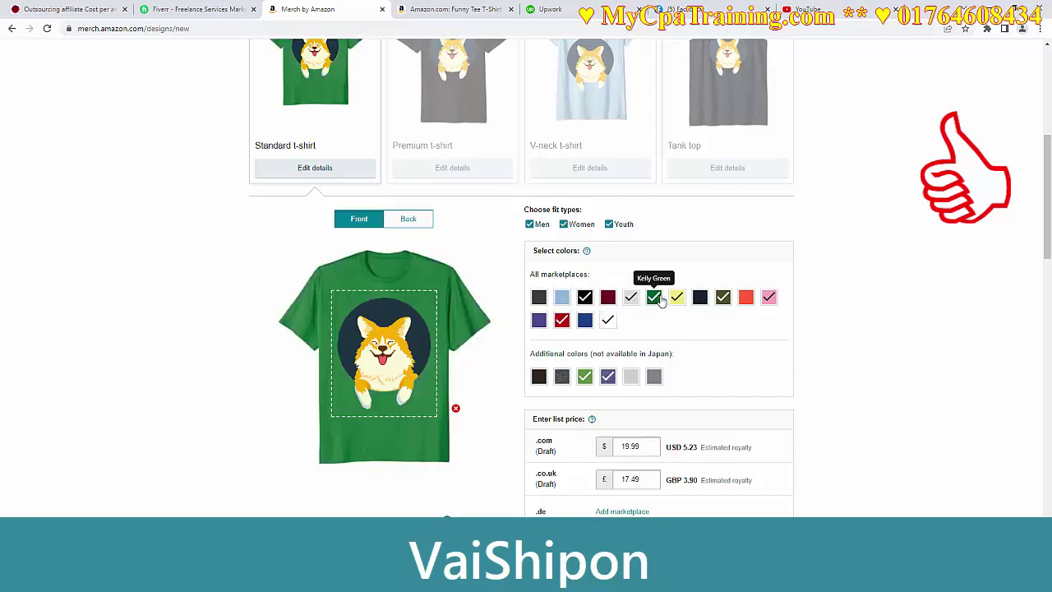
- Check the estimated royalty for the Standard t-shirt's .com list price
scroll(625, 329, "down", 2)
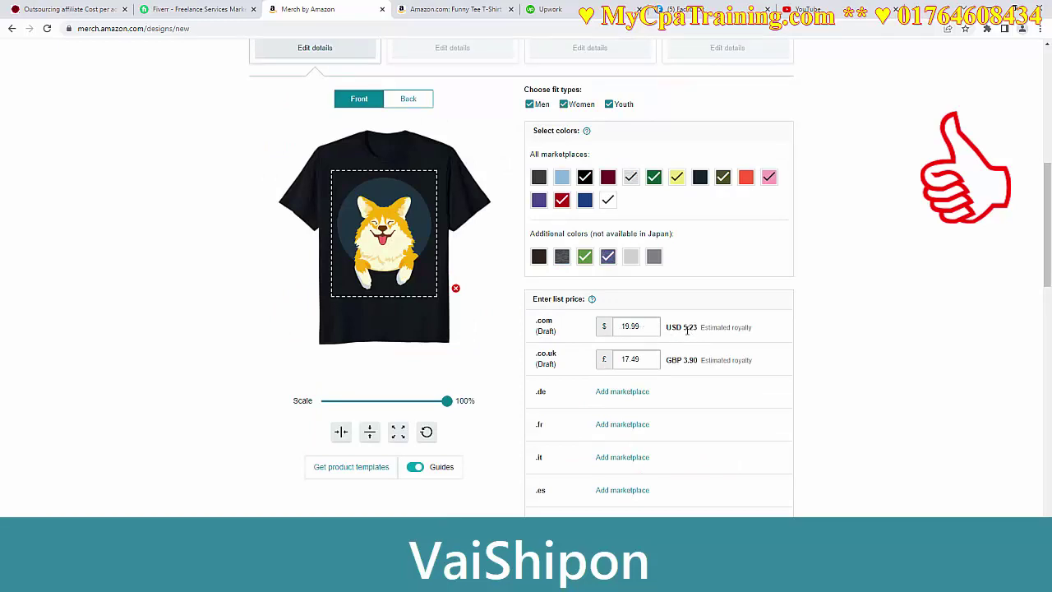
left_click_drag(687, 327, 699, 327)
left_click(697, 327)
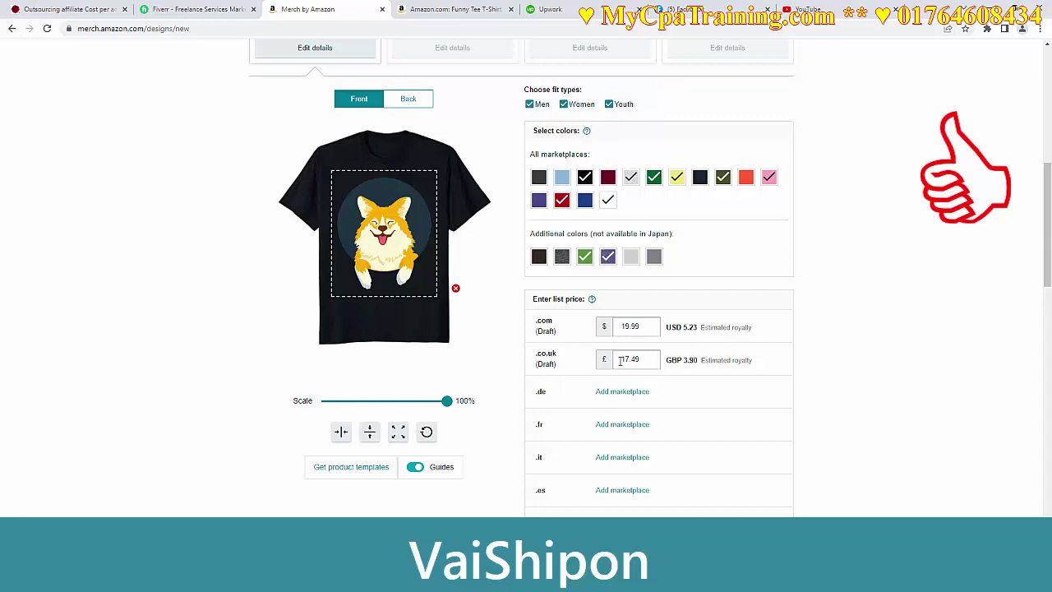